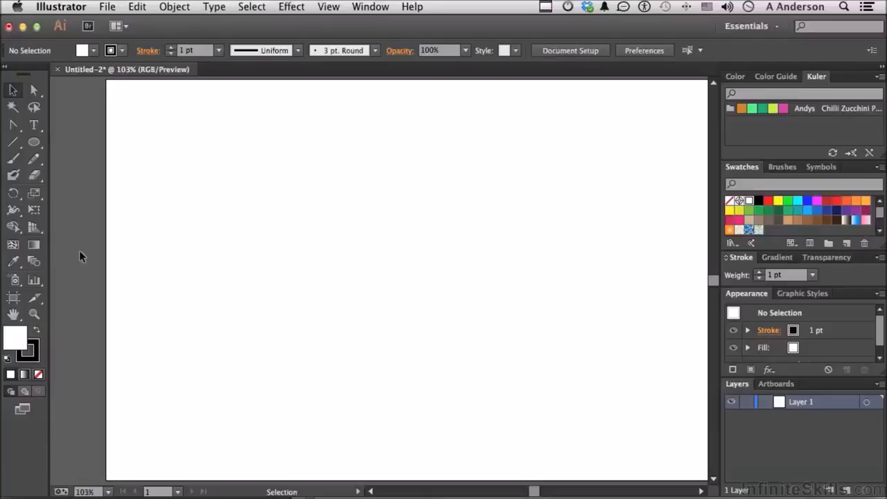
# Draw a tall, narrow ellipse with a white fill and 1 pt black stroke near the artboard's middle, and nudge it straight down.
pyautogui.click(35, 143)
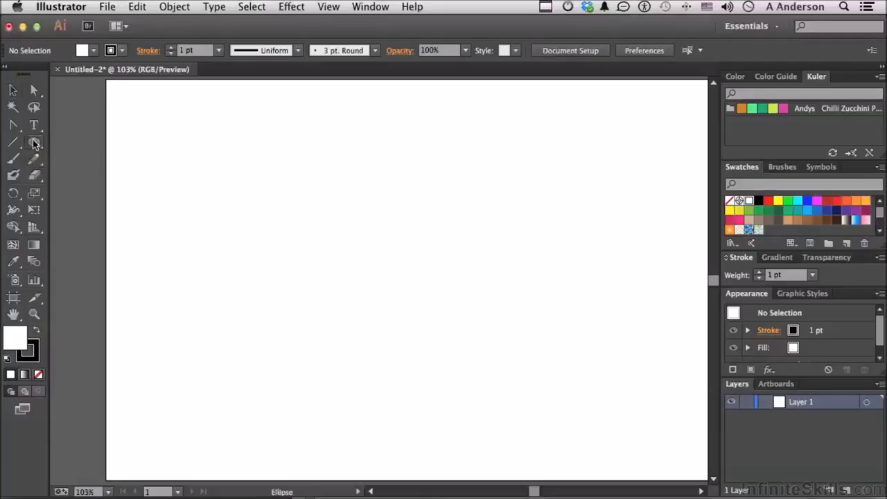
pyautogui.moveTo(365, 249); pyautogui.dragTo(380, 351)
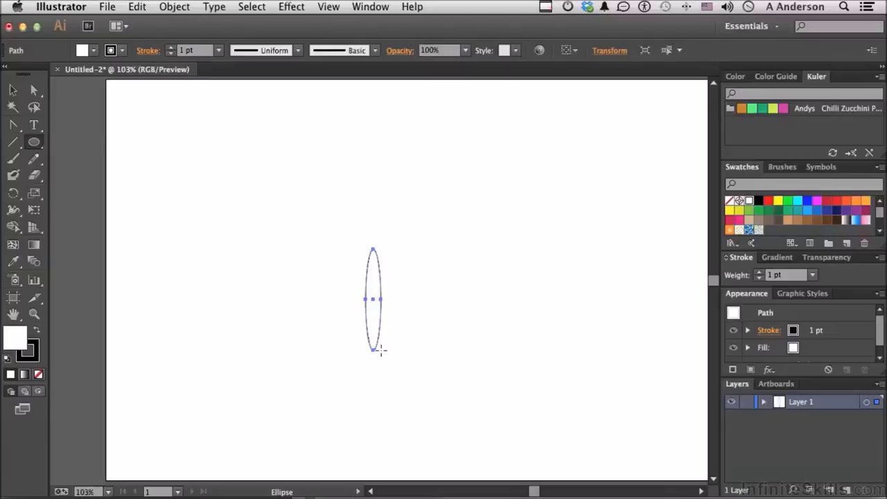
pyautogui.press('Down')
pyautogui.press('Down')
pyautogui.press('Down')
pyautogui.press('Down')
pyautogui.press('Down')
pyautogui.press('Down')
pyautogui.press('Down')
pyautogui.press('Down')
pyautogui.press('Down')
pyautogui.press('Down')
pyautogui.press('Down')
pyautogui.press('Down')
pyautogui.press('Down')
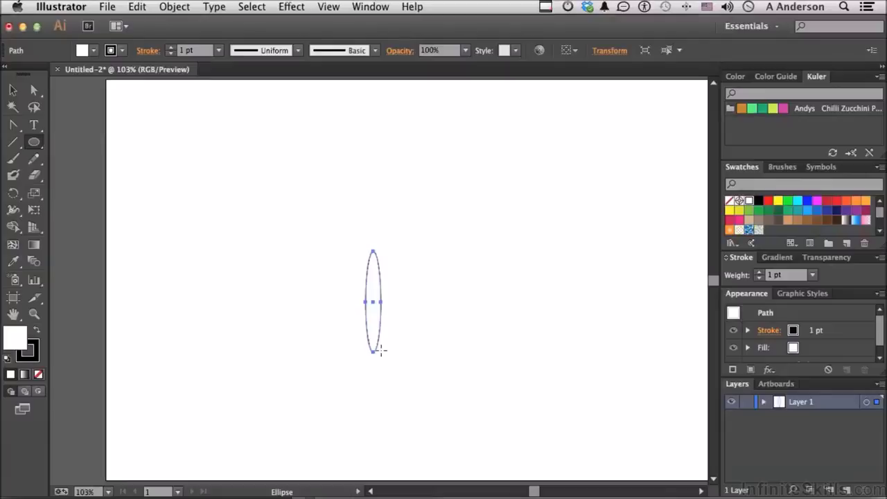
pyautogui.press('Down')
pyautogui.press('Down')
pyautogui.press('Down')
pyautogui.press('Down')
pyautogui.press('Down')
pyautogui.press('Down')
pyautogui.press('Down')
pyautogui.press('Down')
pyautogui.press('Down')
pyautogui.press('Down')
pyautogui.press('Down')
pyautogui.press('Down')
pyautogui.press('Down')
pyautogui.press('Down')
pyautogui.press('Down')
pyautogui.press('Down')
pyautogui.press('Down')
pyautogui.press('Down')
pyautogui.press('Down')
pyautogui.press('Down')
pyautogui.press('Down')
pyautogui.press('Down')
pyautogui.press('Down')
pyautogui.press('Down')
pyautogui.press('Down')
pyautogui.press('Down')
pyautogui.press('Down')
pyautogui.press('Down')
pyautogui.press('Down')
pyautogui.press('Down')
pyautogui.press('Down')
pyautogui.press('Down')
pyautogui.press('Down')
pyautogui.press('Down')
pyautogui.press('Down')
pyautogui.press('Down')
pyautogui.press('Down')
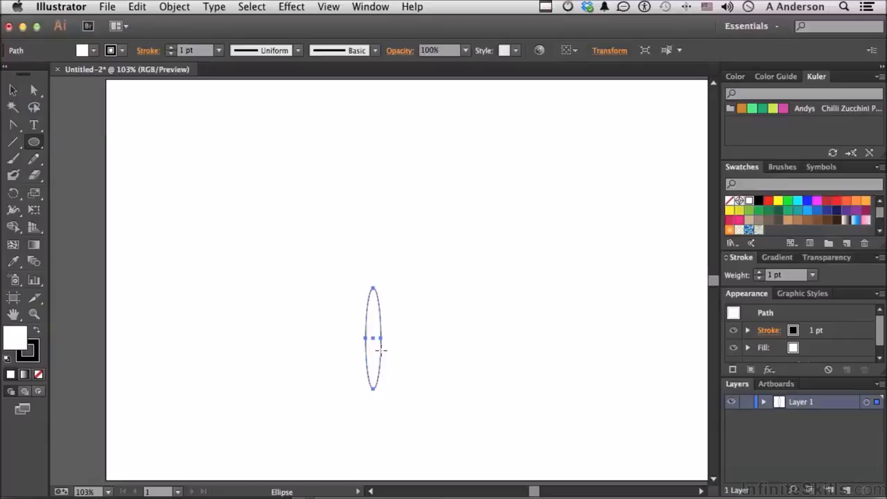
# Convert the ellipse's bottom anchor point into a sharp corner point.
pyautogui.click(12, 128)
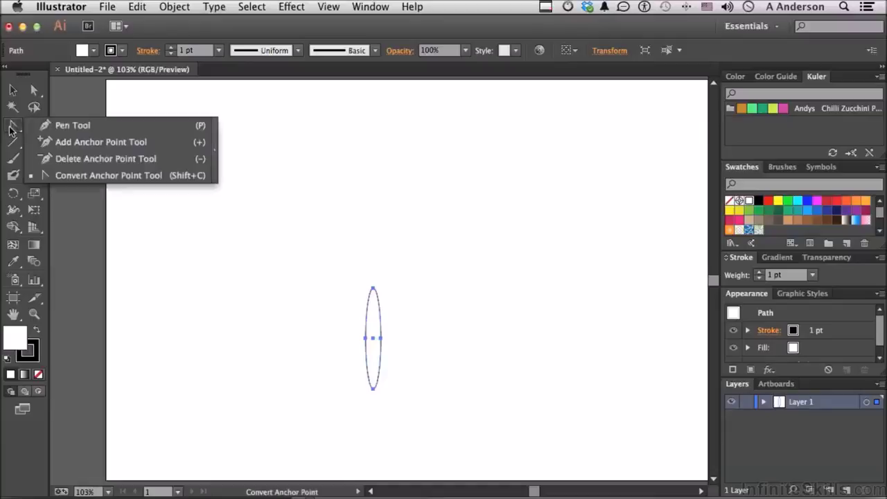
pyautogui.click(76, 180)
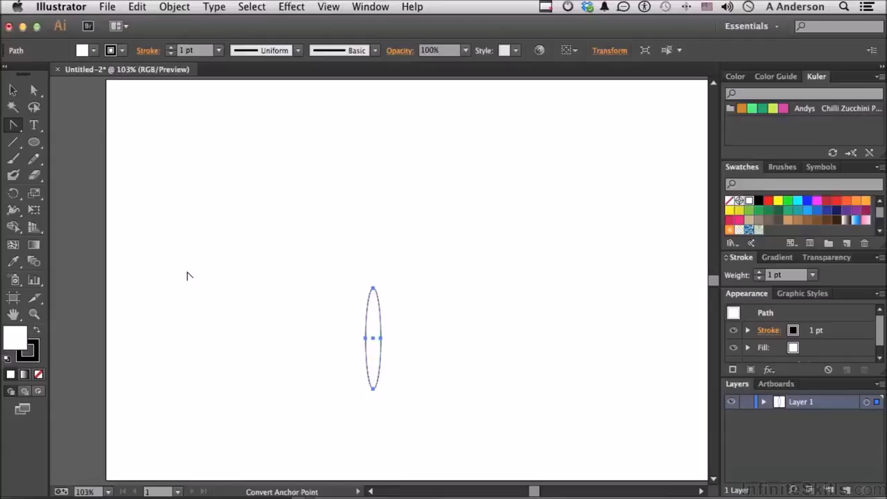
pyautogui.click(373, 390)
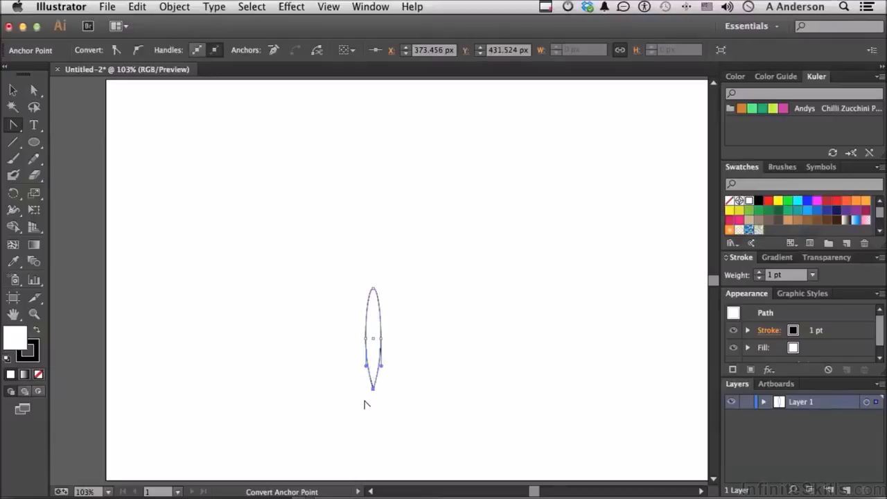
# Select only the ellipse's bottom anchor point and make a copy rotated 15° around the top anchor point.
pyautogui.click(36, 92)
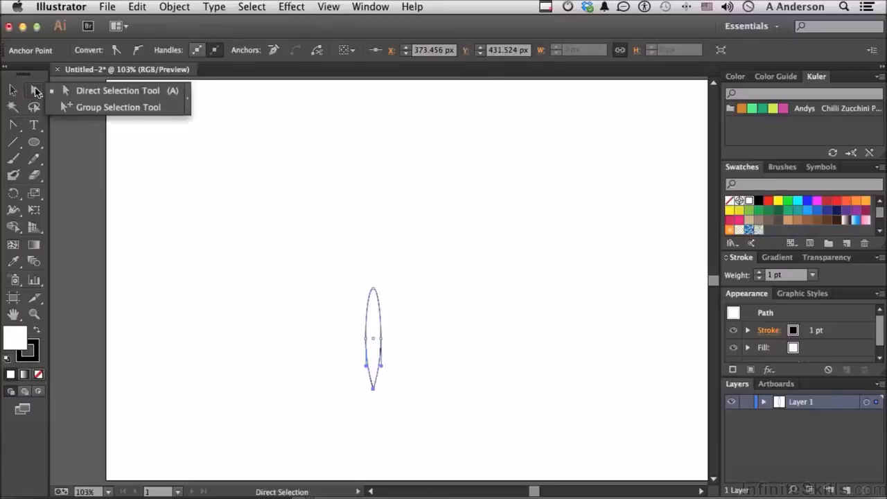
pyautogui.click(66, 91)
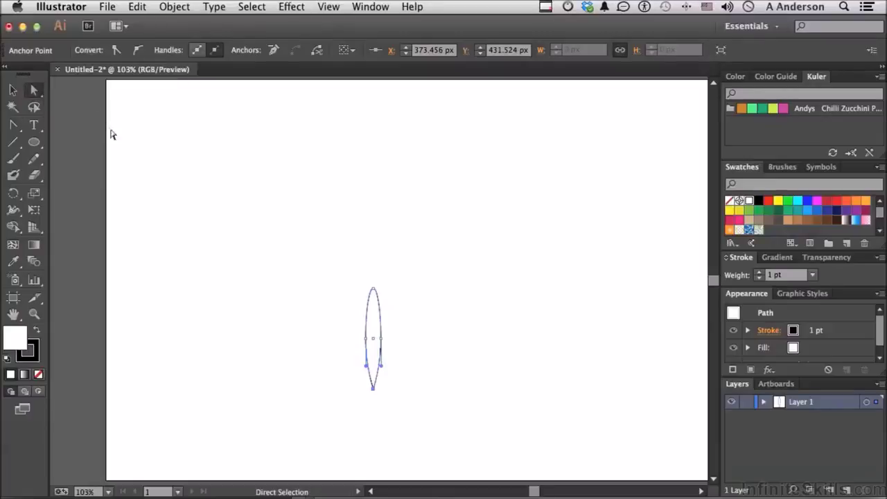
pyautogui.click(191, 319)
pyautogui.moveTo(348, 383); pyautogui.dragTo(397, 407)
pyautogui.click(14, 194)
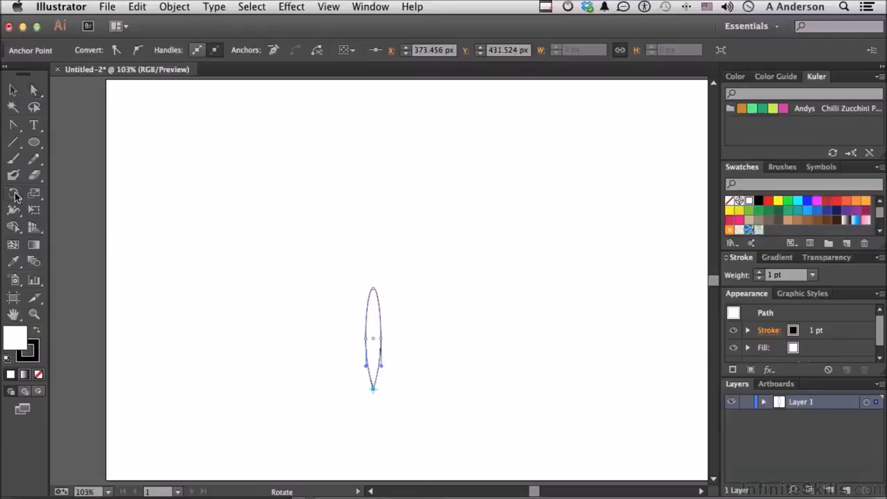
pyautogui.keyDown('alt'); pyautogui.click(373, 287); pyautogui.keyUp('alt')
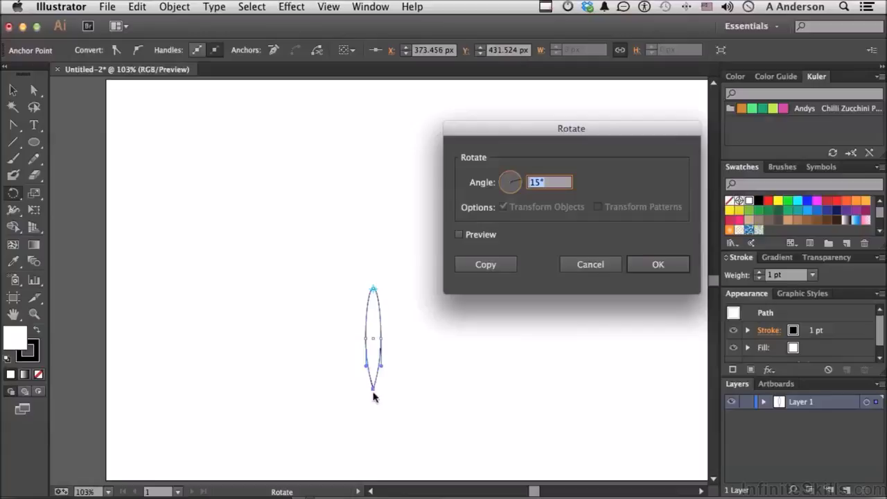
pyautogui.click(483, 269)
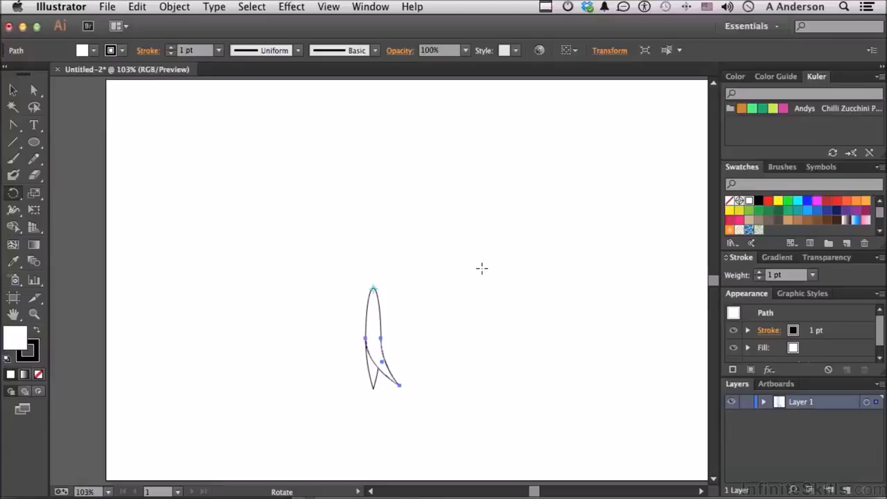
# Repeat the rotated-copy transformation until the curved rays form a complete ring around the ellipse's top point.
pyautogui.press('a')
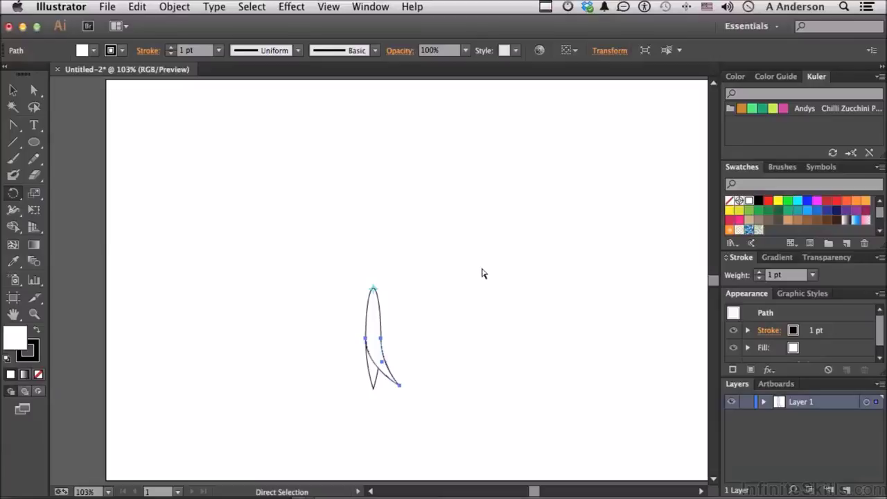
pyautogui.press('super+d')
pyautogui.press('super+d')
pyautogui.press('super+d')
pyautogui.press('super+d')
pyautogui.press('super+d')
pyautogui.press('super+d')
pyautogui.press('super+d')
pyautogui.press('super+d')
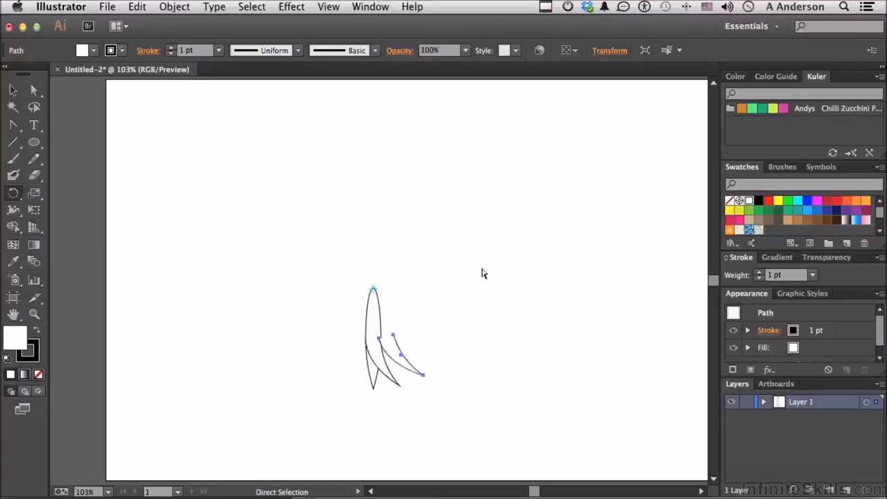
pyautogui.press('super+d')
pyautogui.press('super+d')
pyautogui.press('super+d')
pyautogui.press('super+d')
pyautogui.press('super+d')
pyautogui.press('super+d')
pyautogui.press('super+d')
pyautogui.press('super+d')
pyautogui.press('super+d')
pyautogui.press('super+d')
pyautogui.press('super+d')
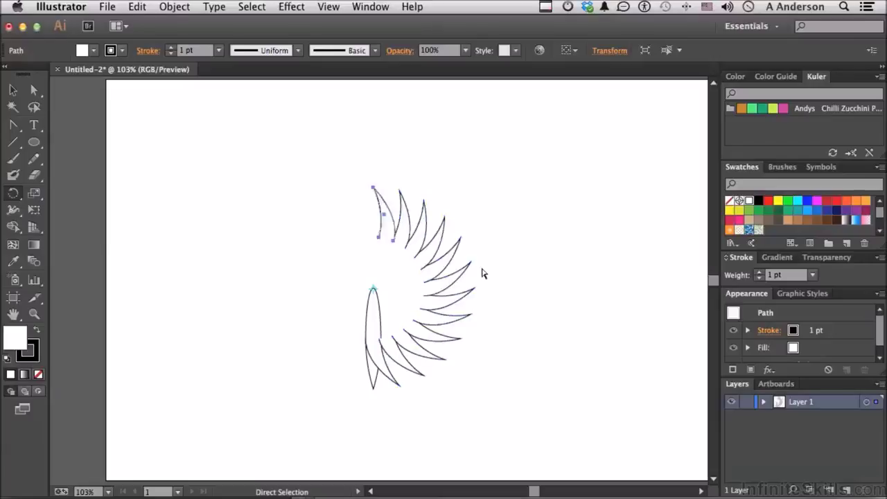
pyautogui.press('super+d')
pyautogui.press('super+d')
pyautogui.press('super+d')
pyautogui.press('super+d')
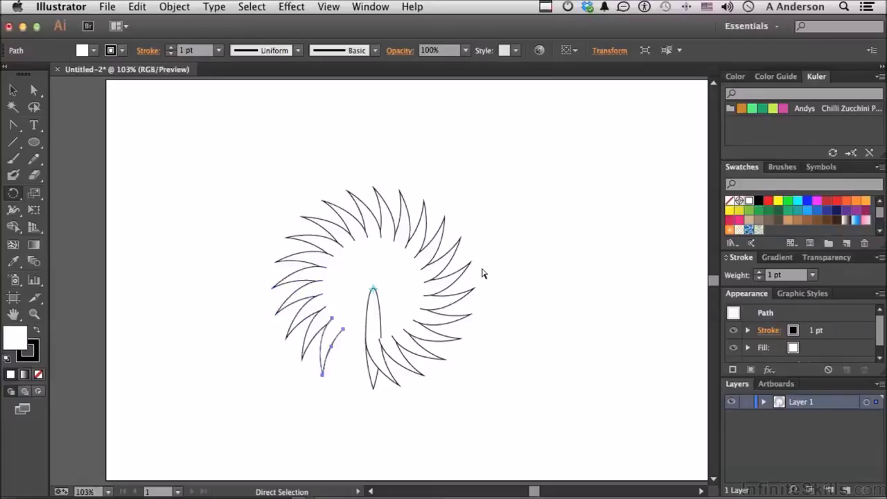
pyautogui.press('r')
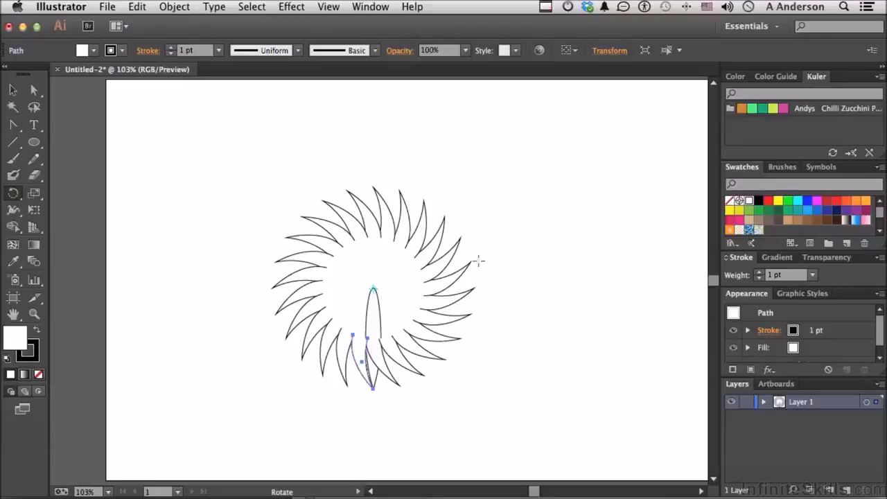
# Delete the original narrow ellipse from the ring of rays.
pyautogui.click(15, 92)
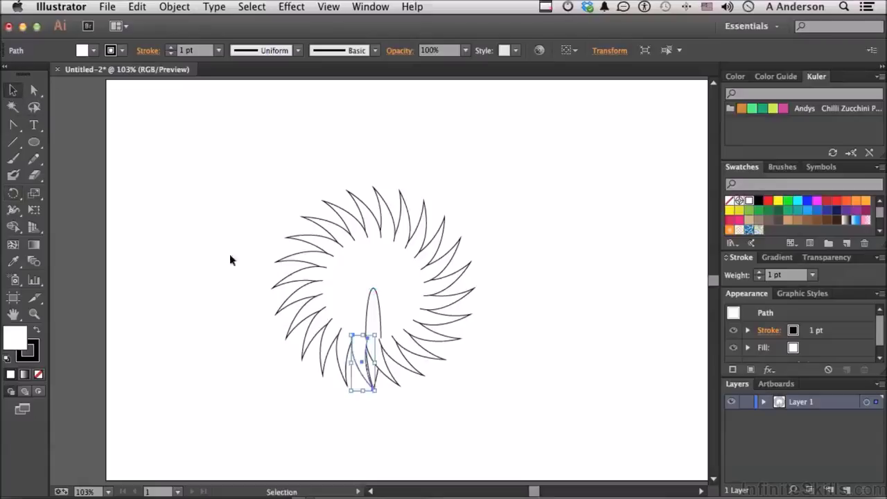
pyautogui.click(377, 316)
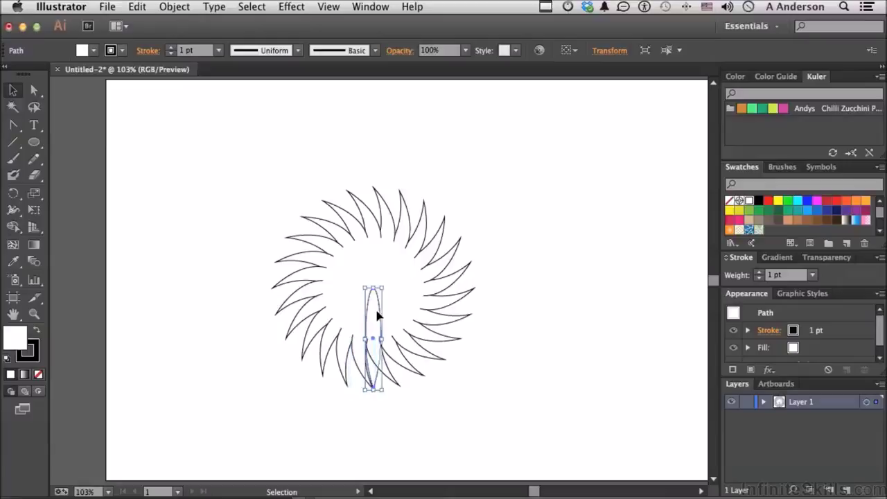
pyautogui.press('Delete')
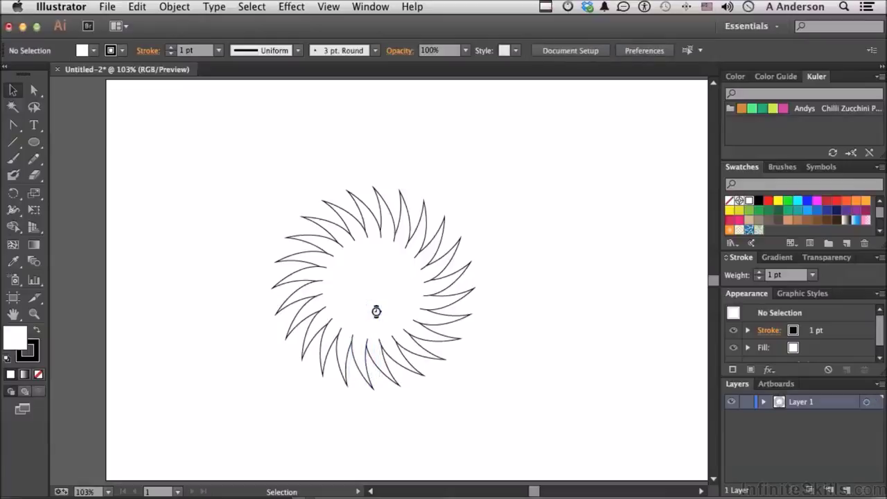
# Draw a circle outward from the ring's centre, large enough to cover the open inner ends of all the rays.
pyautogui.click(34, 143)
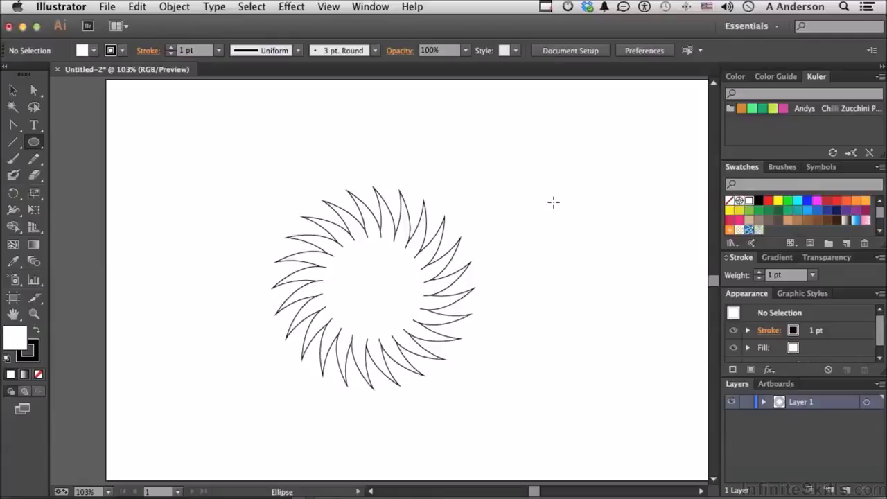
pyautogui.press('super')
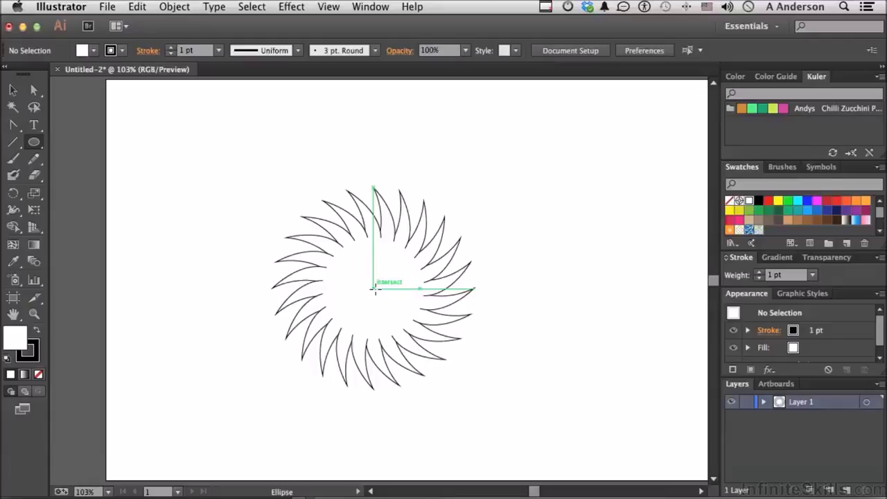
pyautogui.moveTo(375, 289); pyautogui.dragTo(429, 350)
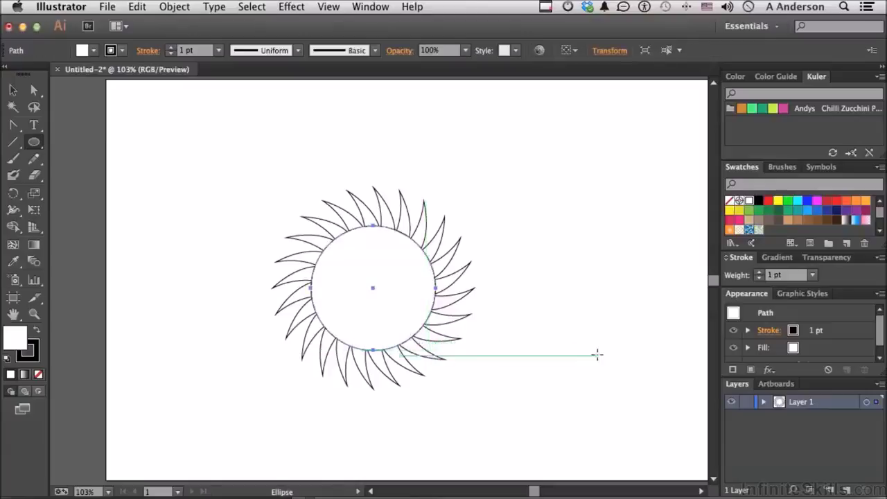
pyautogui.press('super')
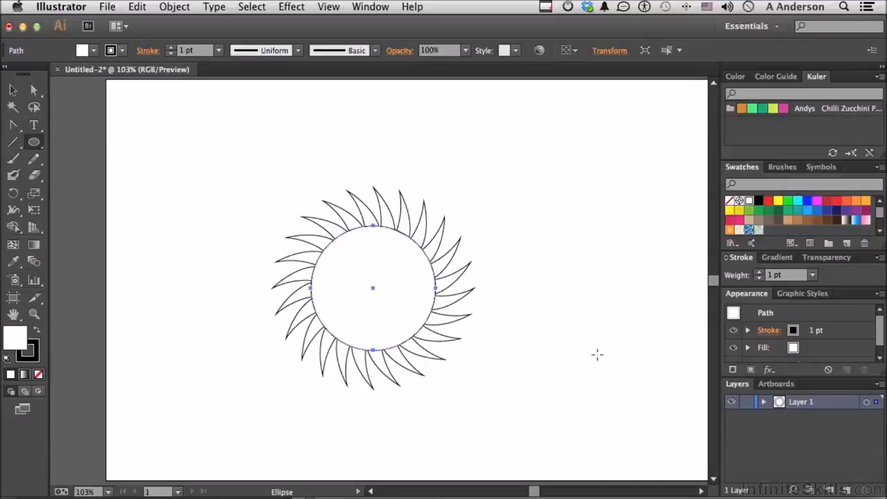
# Unite the circle and all the rays into one shape with Pathfinder, and fill the merged sun with yellow.
pyautogui.click(378, 12)
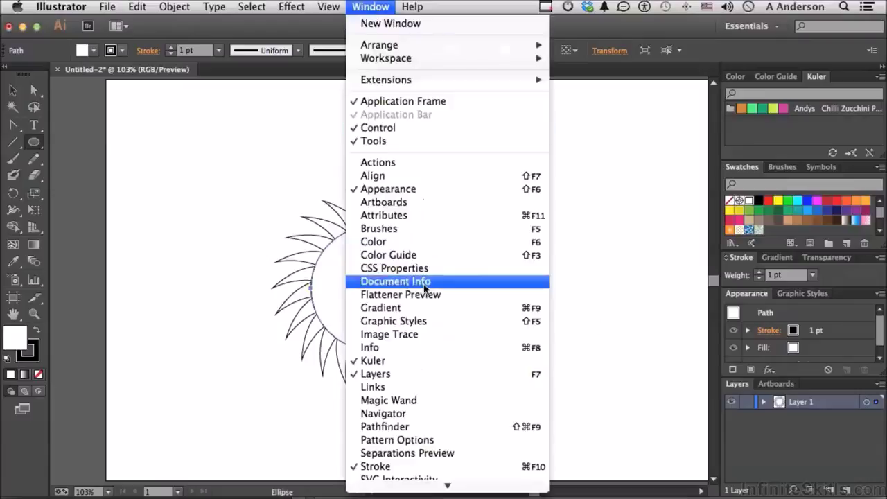
pyautogui.click(418, 427)
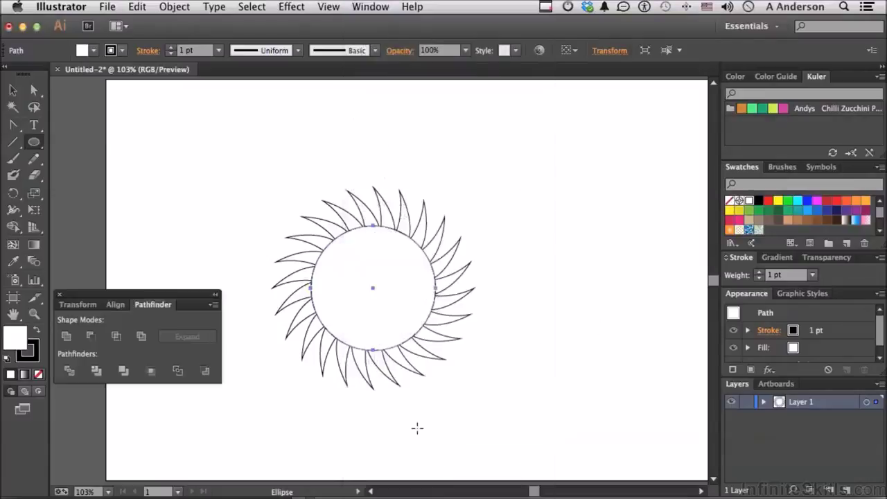
pyautogui.moveTo(174, 296); pyautogui.dragTo(195, 222)
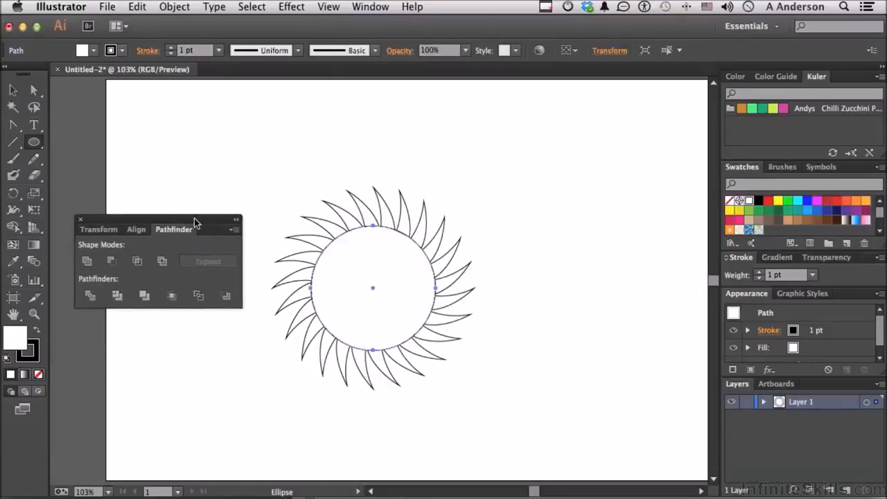
pyautogui.click(12, 90)
pyautogui.moveTo(275, 196); pyautogui.dragTo(533, 410)
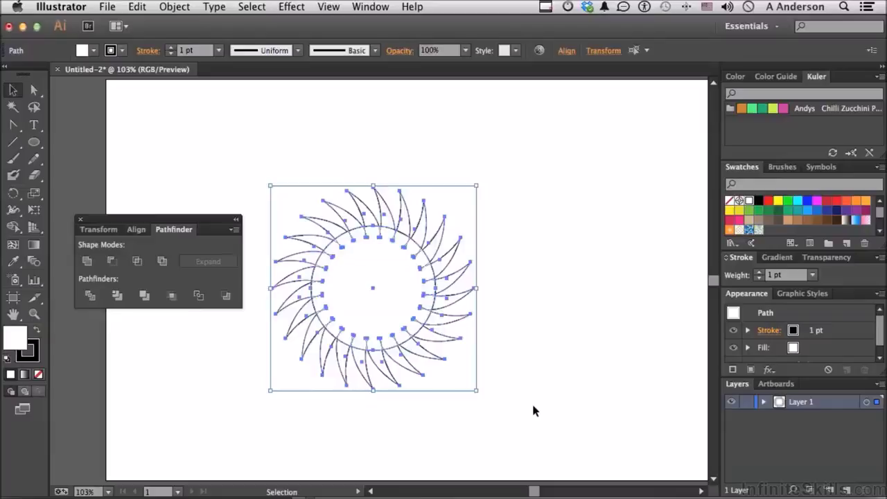
pyautogui.click(87, 261)
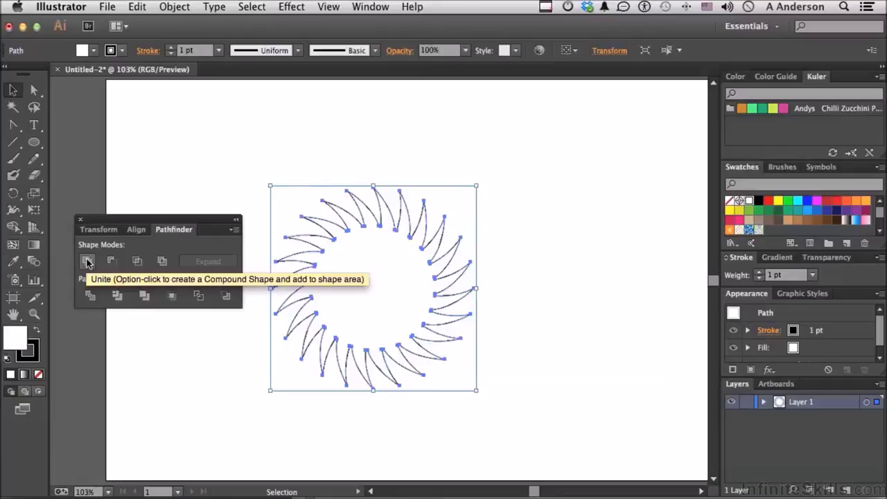
pyautogui.click(79, 220)
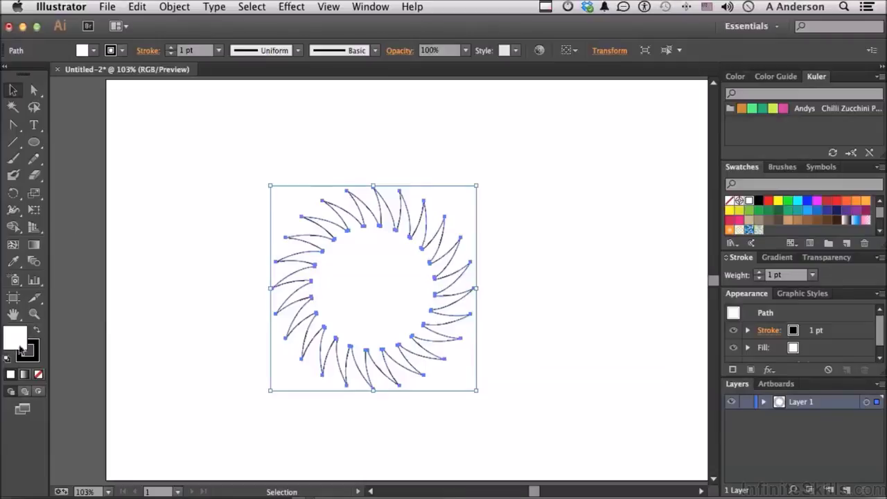
pyautogui.click(779, 202)
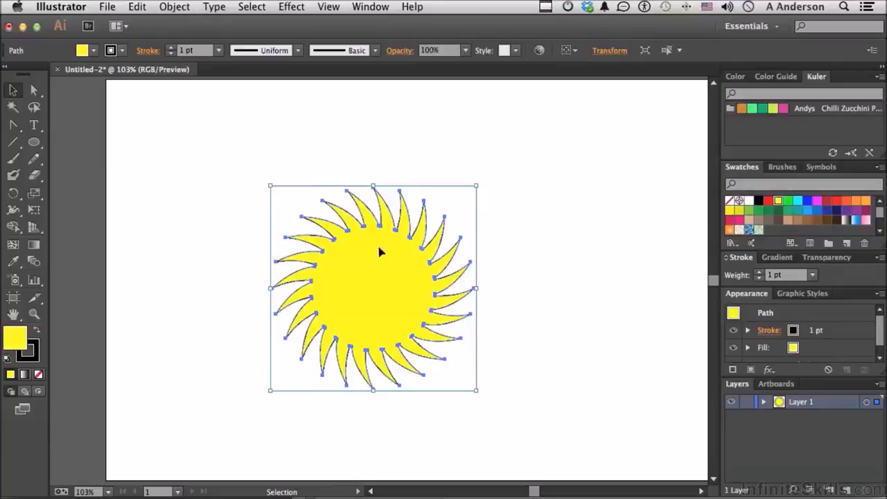
# Examine the sun's outline up close around the ray tips and the joints between neighbouring rays.
pyautogui.click(35, 314)
pyautogui.moveTo(318, 181); pyautogui.dragTo(416, 236)
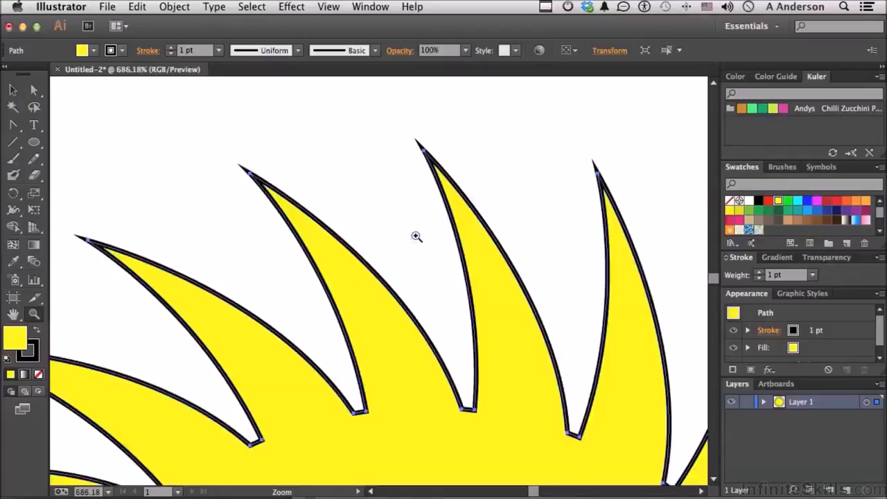
pyautogui.press('super+minus')
pyautogui.press('super+minus')
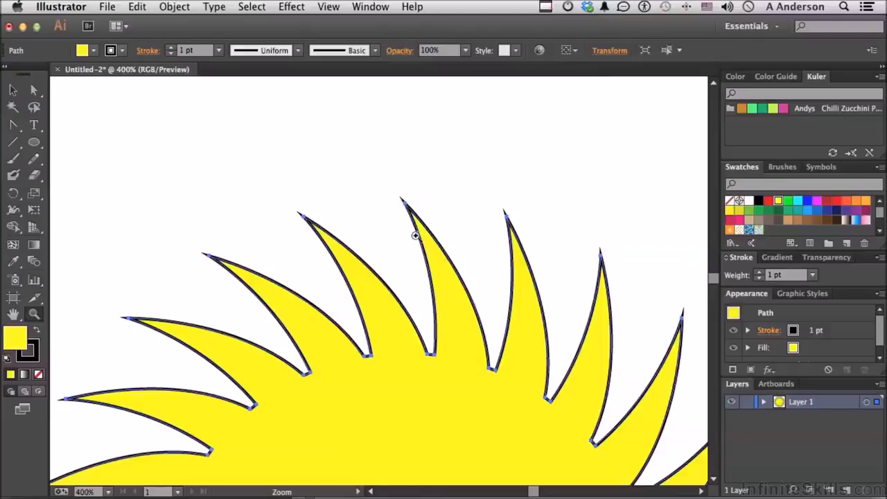
pyautogui.press('super')
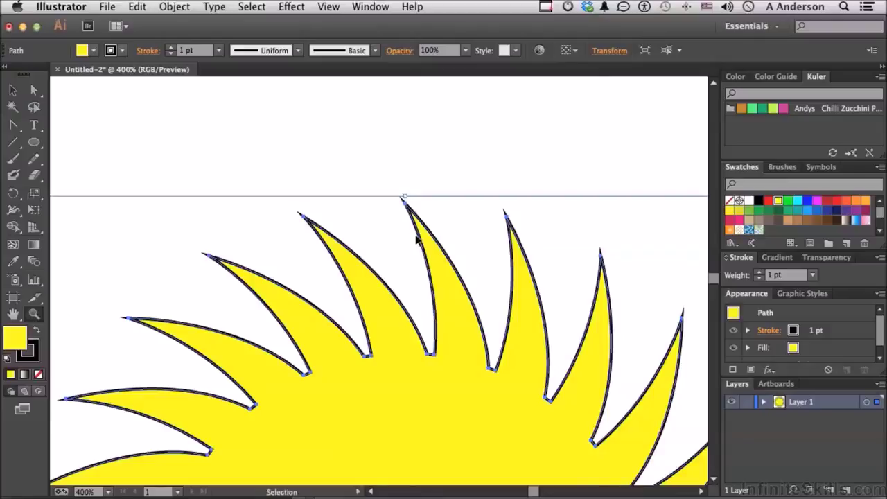
pyautogui.press('super+minus')
pyautogui.click(416, 237)
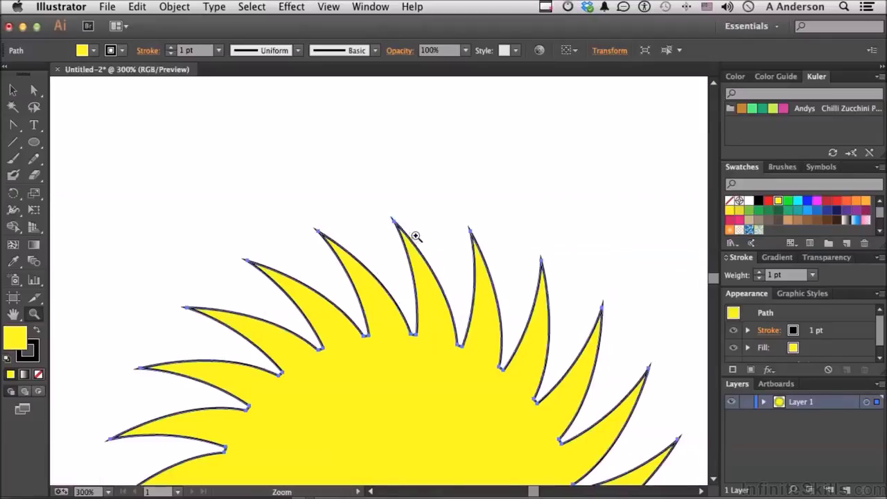
# Float the Stroke settings beside the sun's rays and show all their options.
pyautogui.scroll(-10, 416, 237)
pyautogui.hscroll(-5, 416, 237)
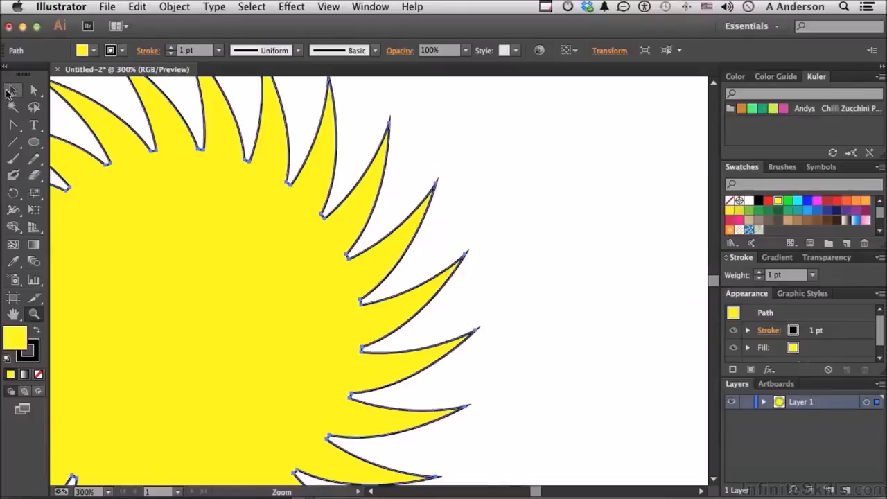
pyautogui.click(11, 91)
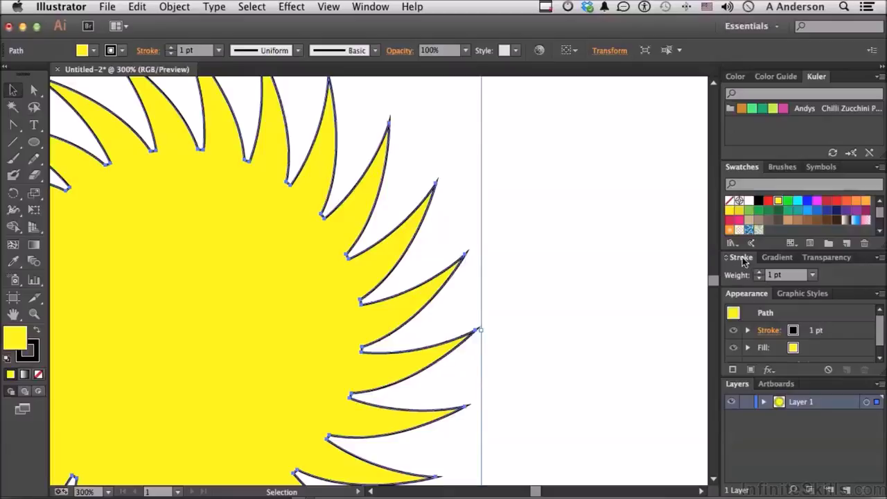
pyautogui.moveTo(743, 257)
pyautogui.mouseDown()
pyautogui.moveTo(521, 172)
pyautogui.moveTo(517, 146)
pyautogui.mouseUp()
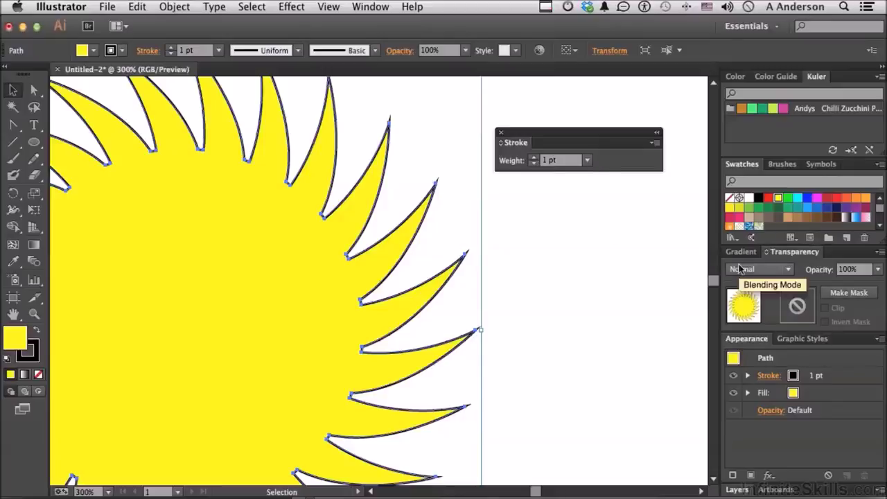
pyautogui.click(655, 143)
pyautogui.click(687, 145)
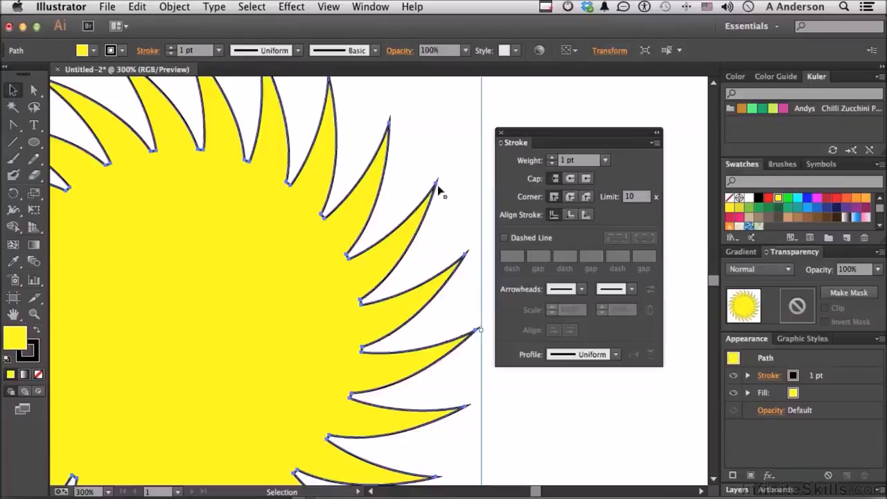
# Compare round and bevel corner joins on the sun's outline, and keep the round join.
pyautogui.click(569, 199)
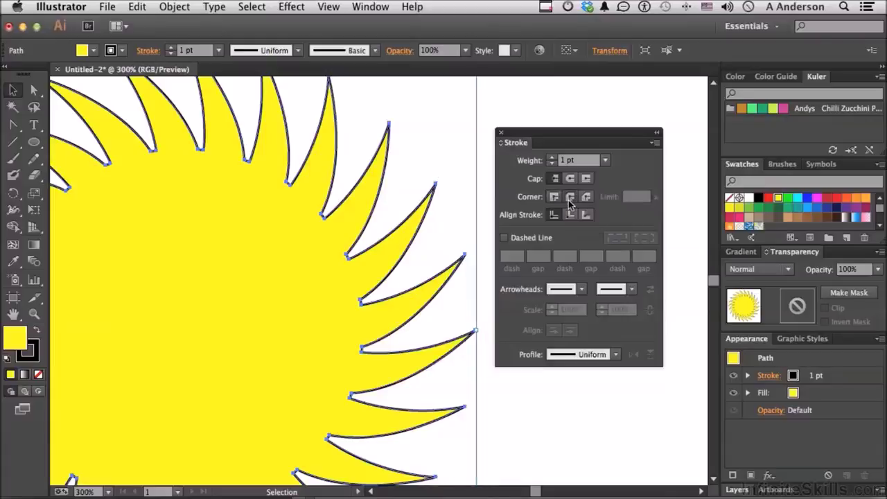
pyautogui.click(488, 161)
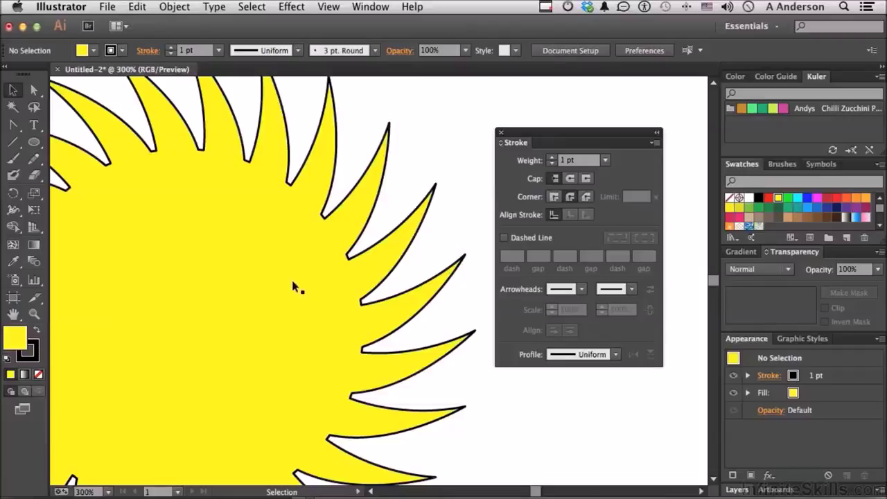
pyautogui.click(294, 233)
pyautogui.click(587, 197)
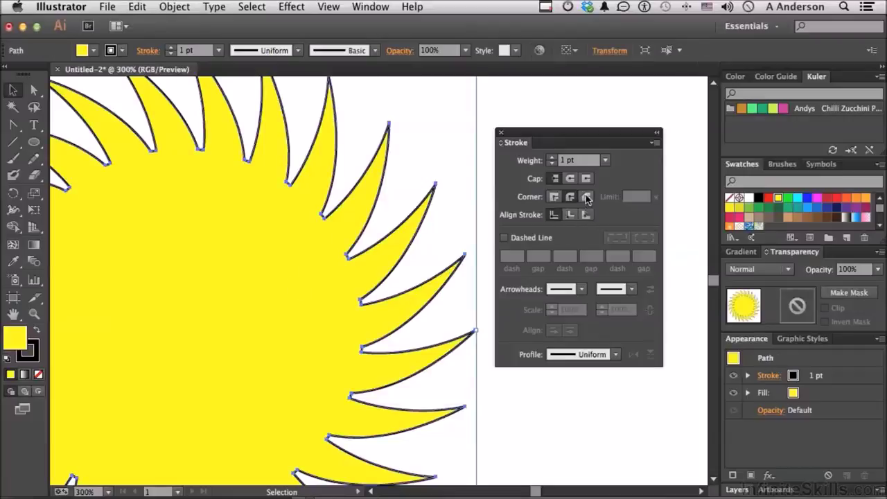
pyautogui.click(491, 119)
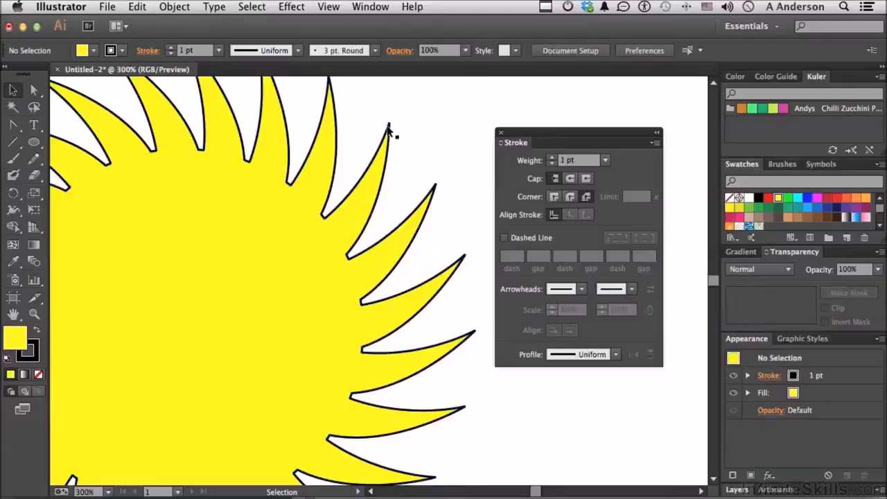
pyautogui.click(233, 263)
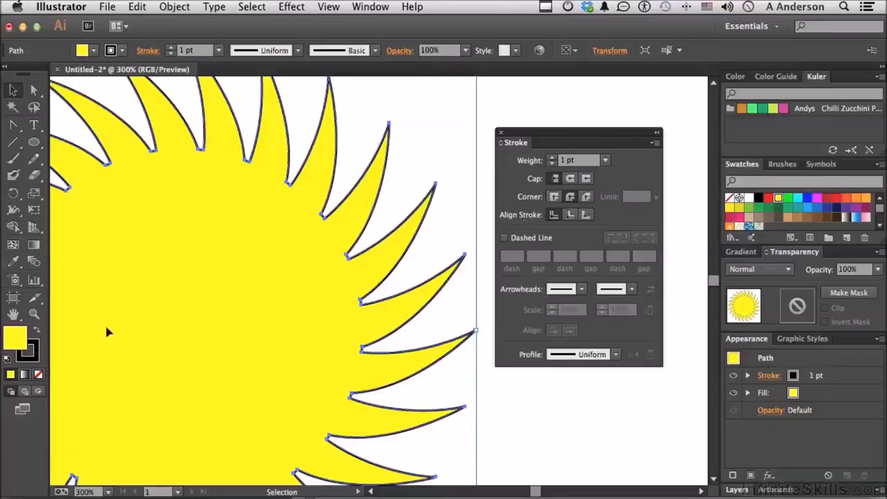
# Try different stroke weights on the sun's outline and set it to 2 pt.
pyautogui.click(34, 315)
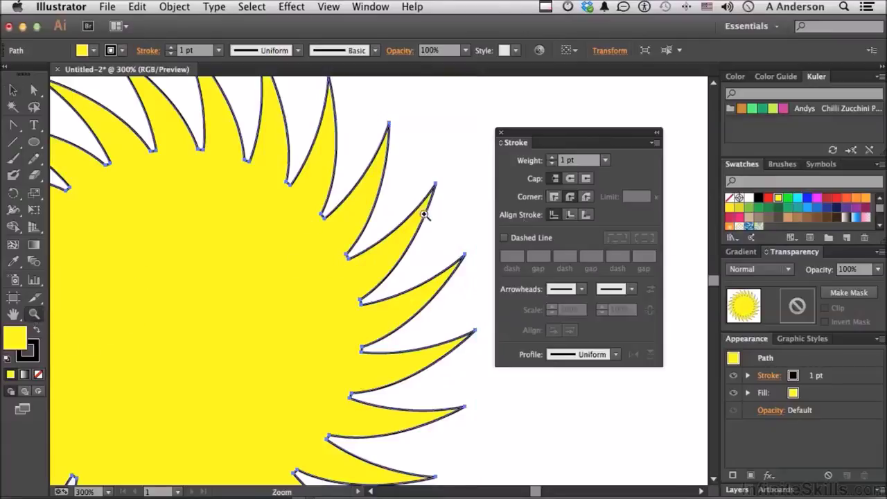
pyautogui.click(353, 317)
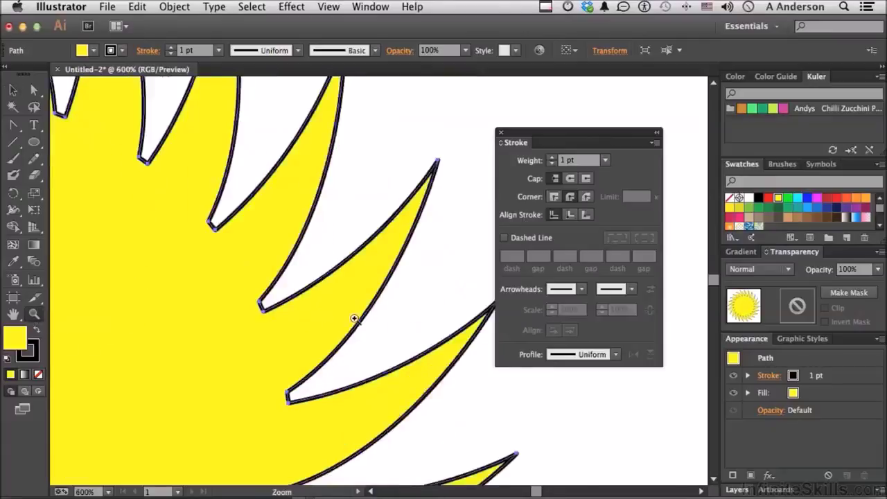
pyautogui.click(354, 317)
pyautogui.click(13, 90)
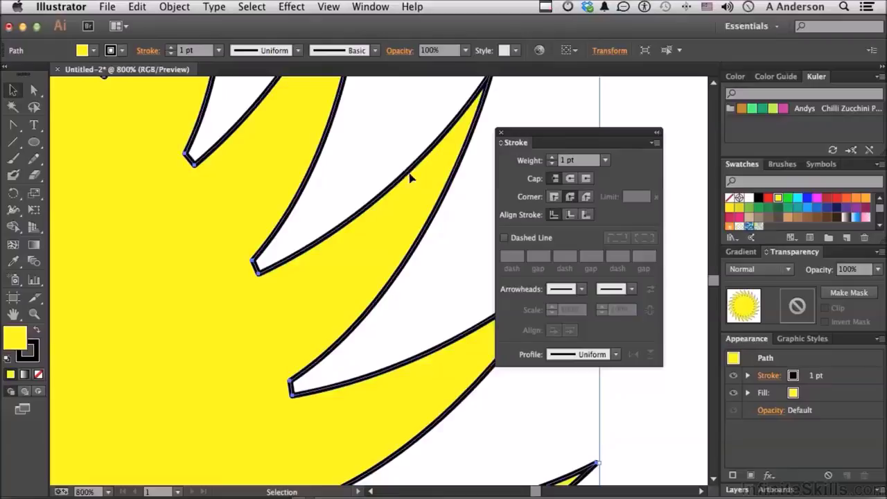
pyautogui.click(552, 157)
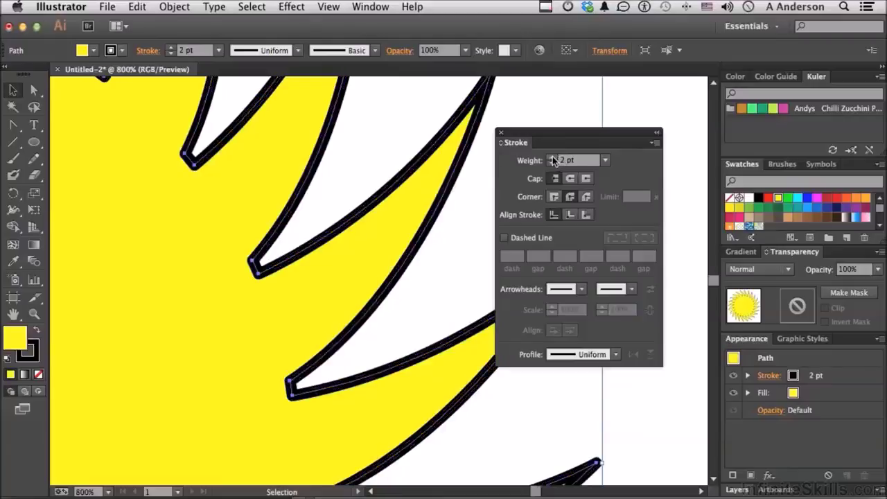
pyautogui.click(552, 158)
pyautogui.click(553, 158)
pyautogui.click(552, 158)
pyautogui.click(552, 162)
pyautogui.click(553, 162)
pyautogui.click(553, 161)
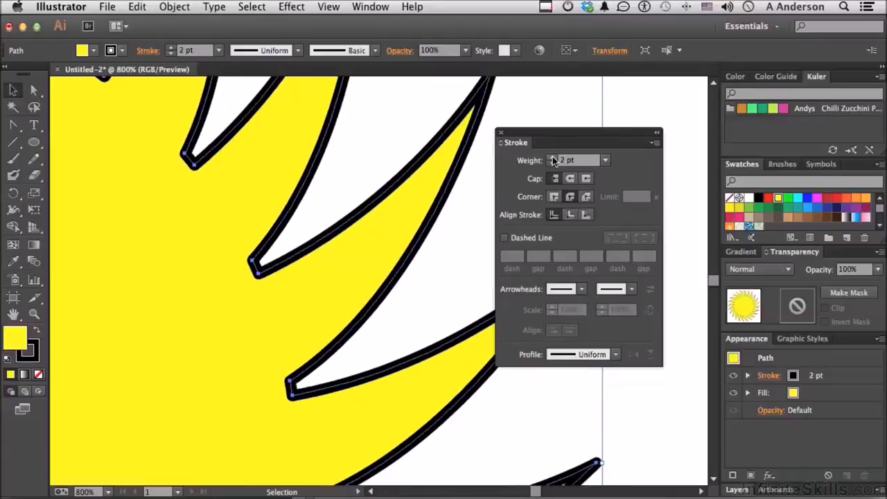
pyautogui.click(553, 158)
pyautogui.click(553, 162)
# Try inside and outside alignment on the sun's stroke, as well as a dashed line, and return to a centred solid outline.
pyautogui.click(572, 216)
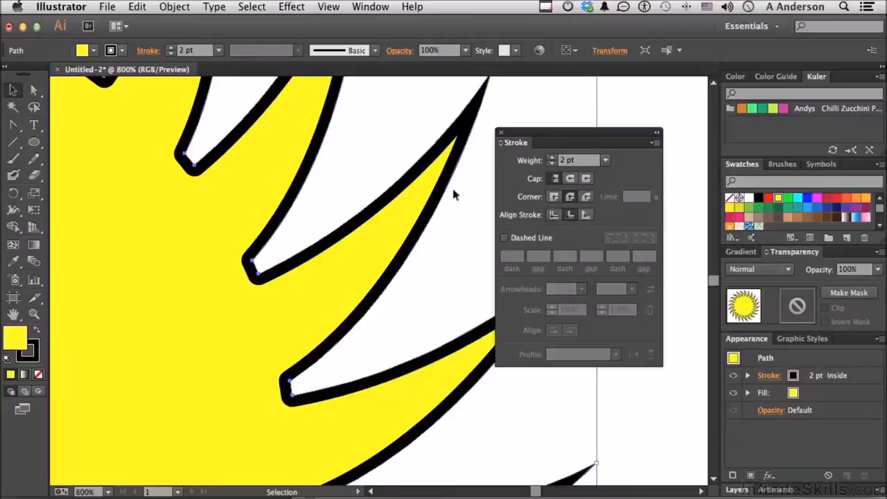
pyautogui.click(583, 217)
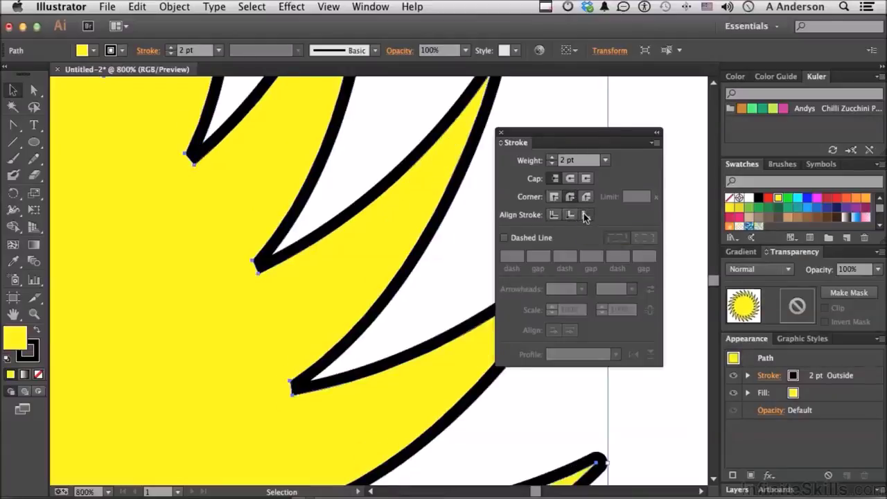
pyautogui.click(554, 215)
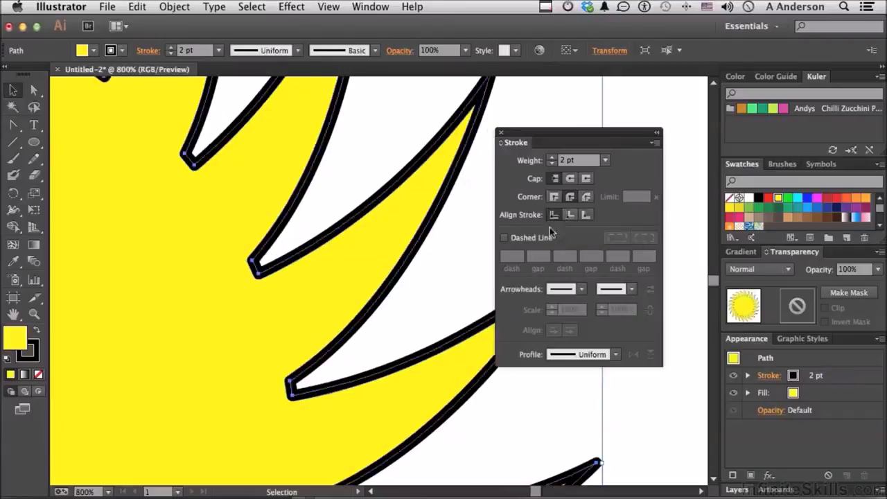
pyautogui.click(505, 239)
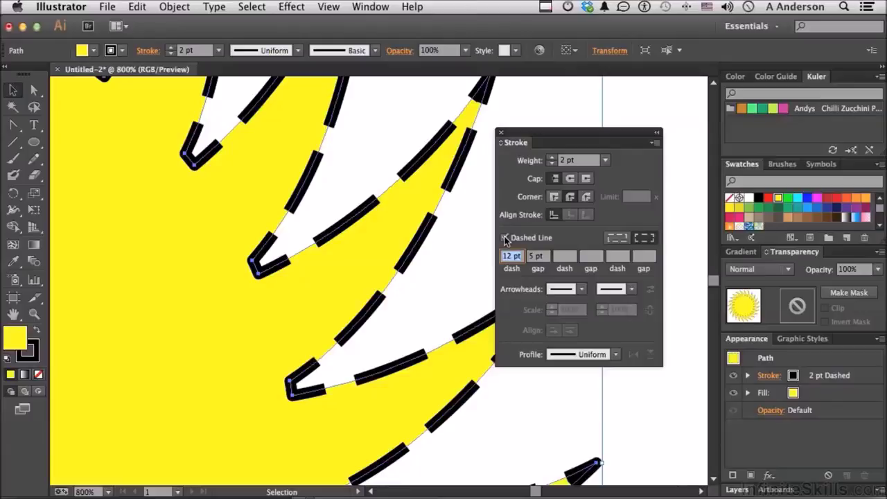
pyautogui.click(505, 239)
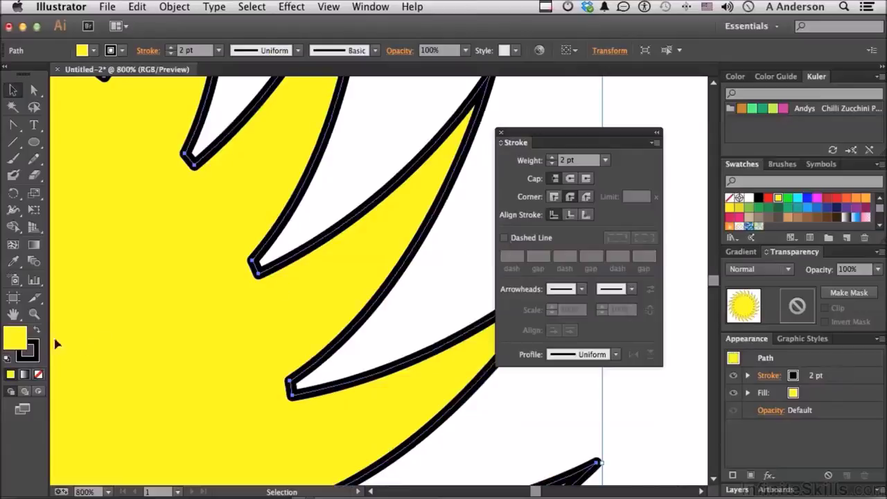
# Move the whole sun up and slightly to the right on the artboard, clearing space beneath it.
pyautogui.doubleClick(34, 316)
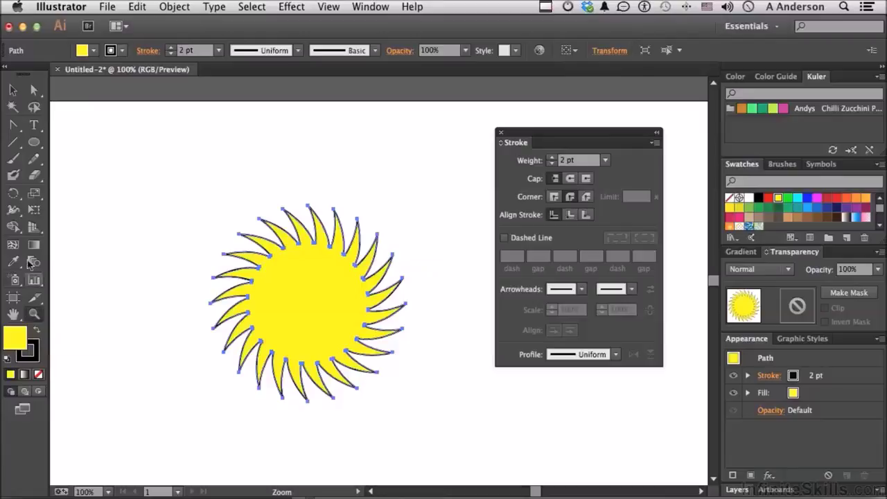
pyautogui.click(13, 90)
pyautogui.moveTo(328, 305); pyautogui.dragTo(358, 210)
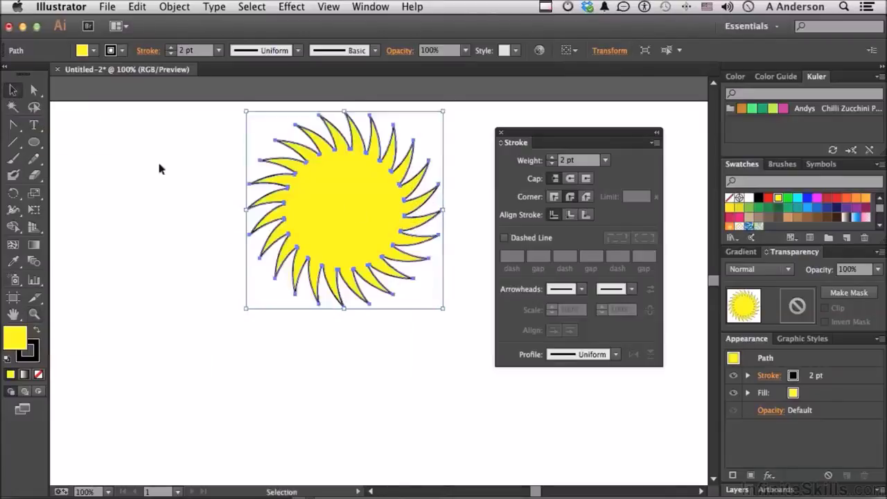
# Draw a long horizontal line below the sun and dash its stroke with 12 pt dashes and 5 pt gaps.
pyautogui.click(12, 142)
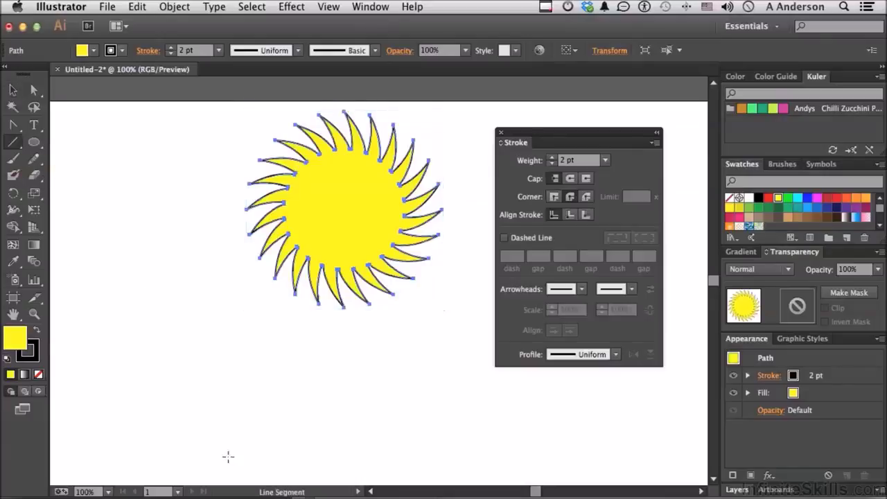
pyautogui.moveTo(118, 393); pyautogui.dragTo(475, 393)
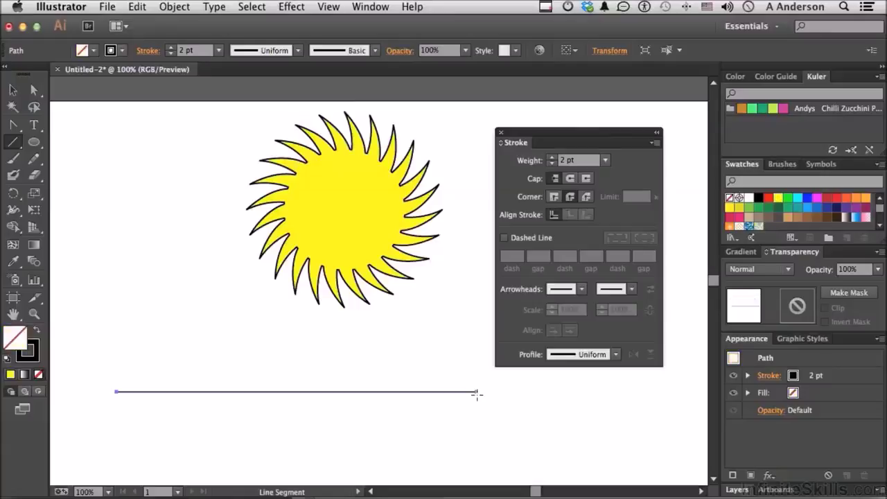
pyautogui.click(504, 238)
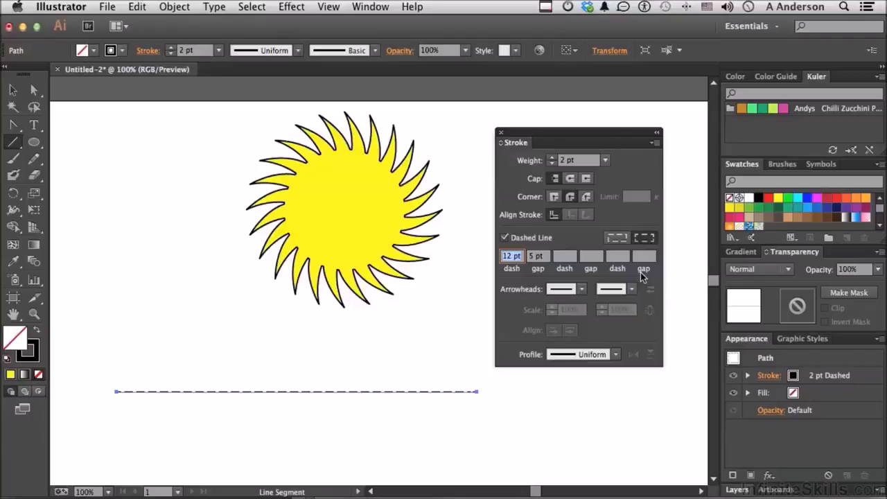
# Add a solid triangular arrowhead to the line's start point, and align it so the tip extends beyond the path's end.
pyautogui.click(582, 289)
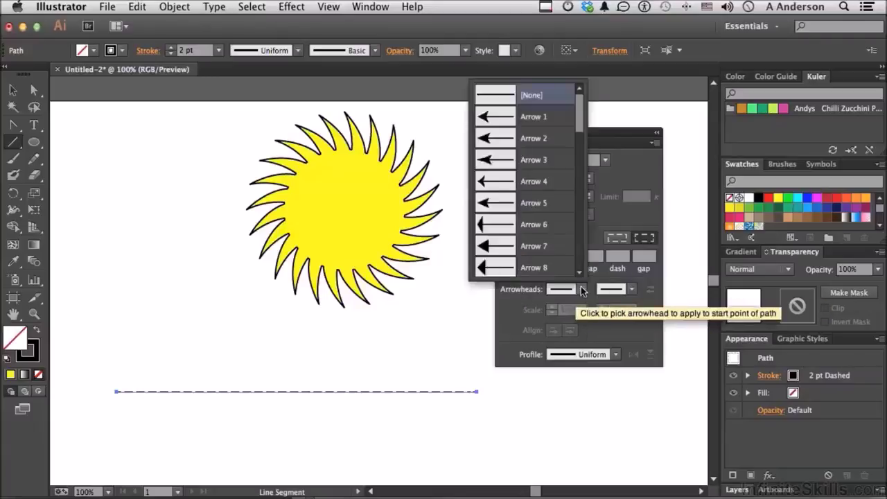
pyautogui.click(508, 271)
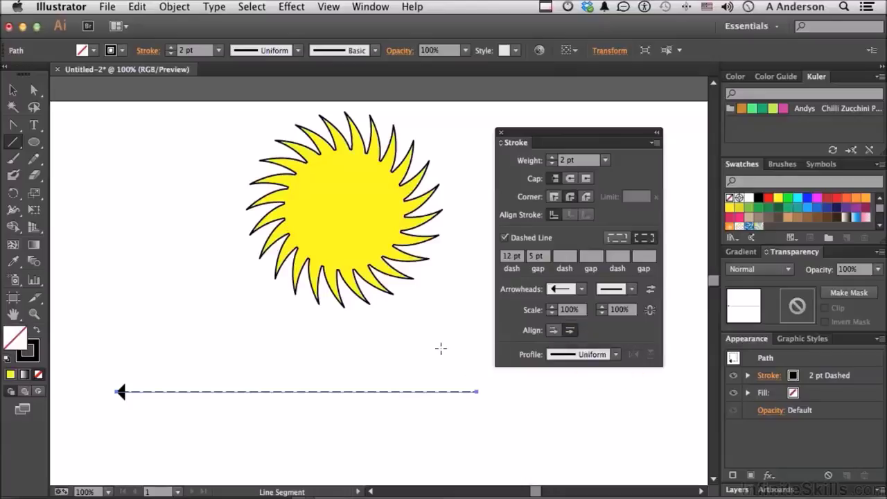
pyautogui.click(554, 331)
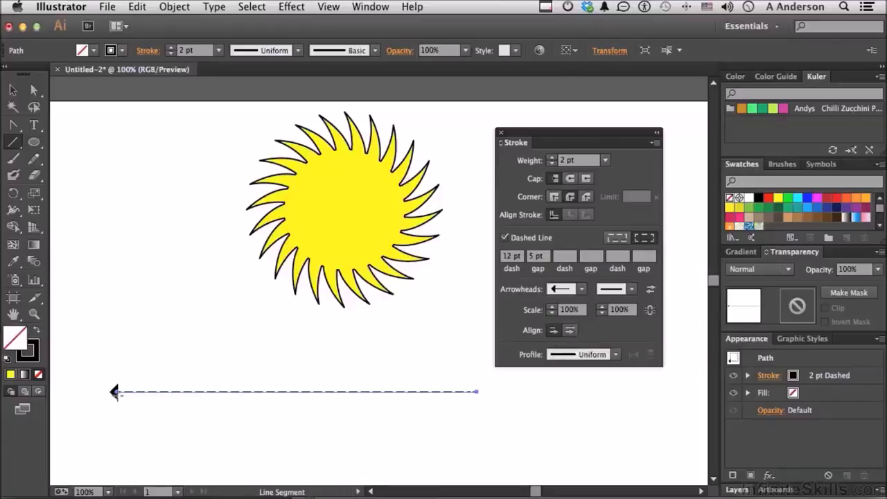
pyautogui.click(554, 332)
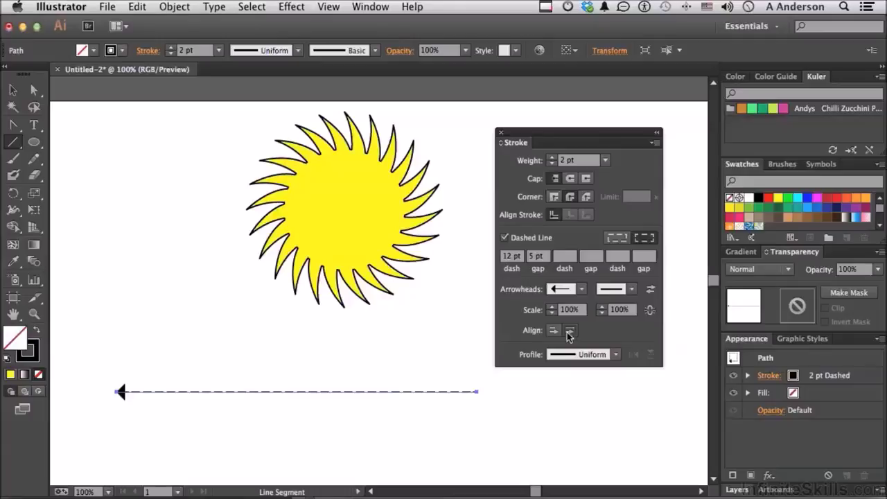
pyautogui.click(554, 333)
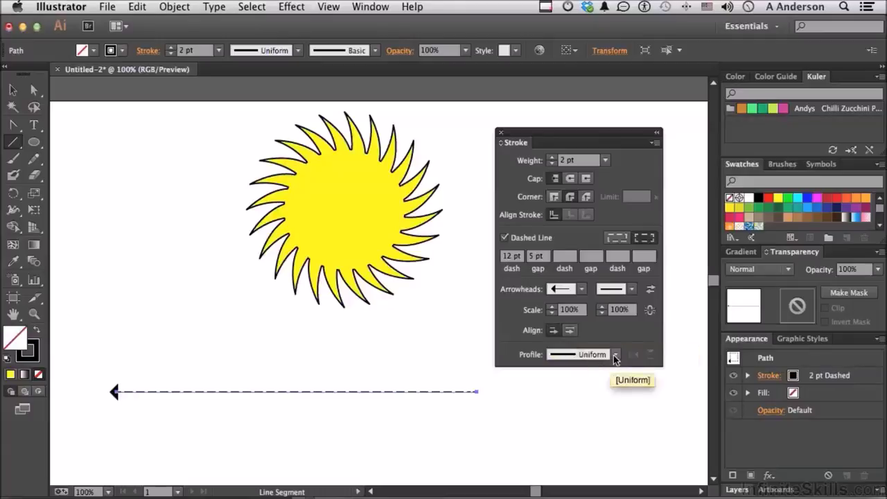
# Turn off the dashes on the arrow line so its stroke is solid.
pyautogui.click(614, 355)
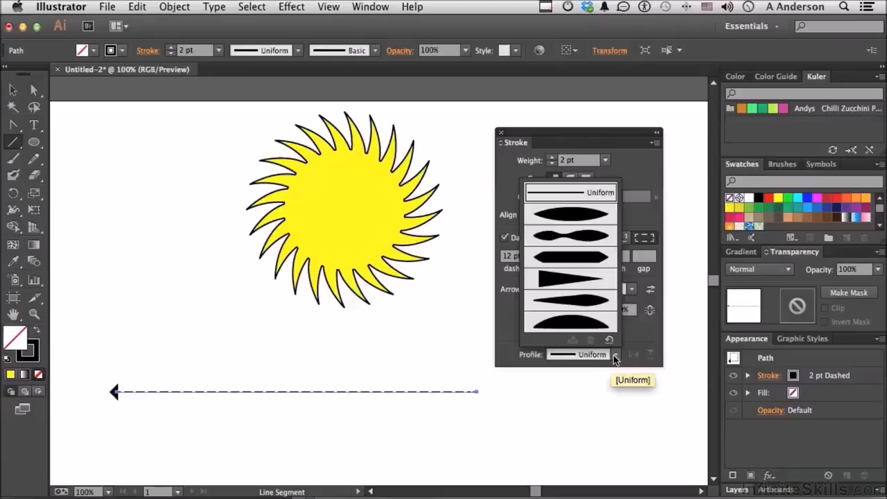
pyautogui.click(604, 388)
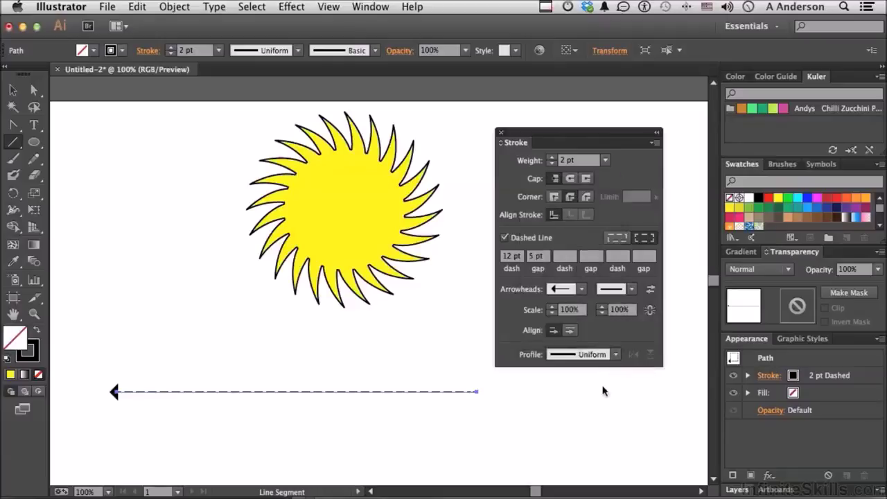
pyautogui.click(504, 237)
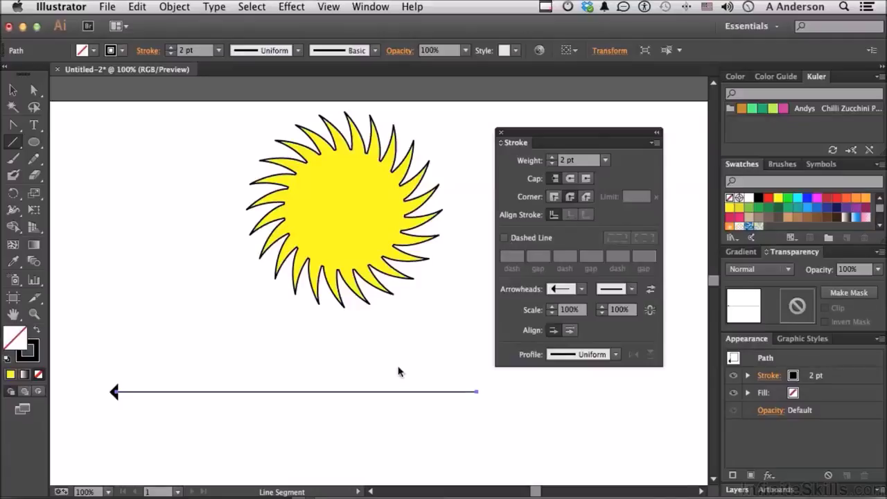
# Use the Width tool to thicken the arrow line on both sides of a narrow pinch near its middle.
pyautogui.click(11, 211)
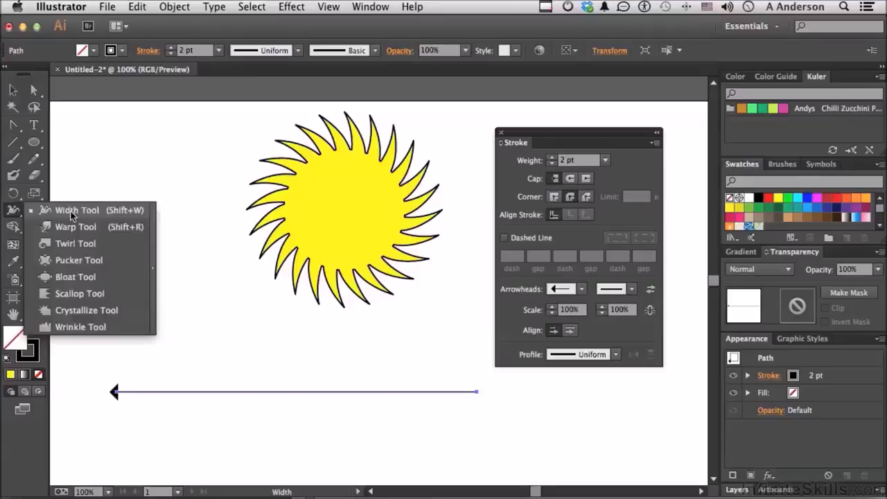
pyautogui.click(70, 210)
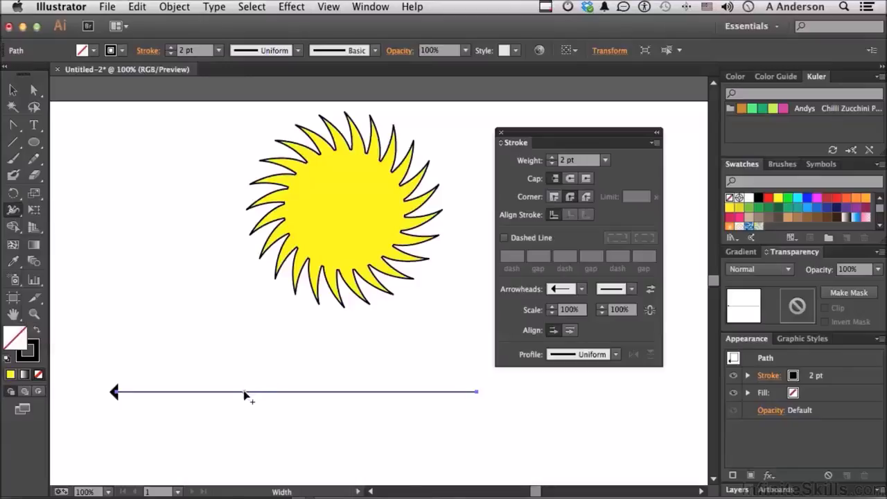
pyautogui.moveTo(246, 394); pyautogui.dragTo(307, 388)
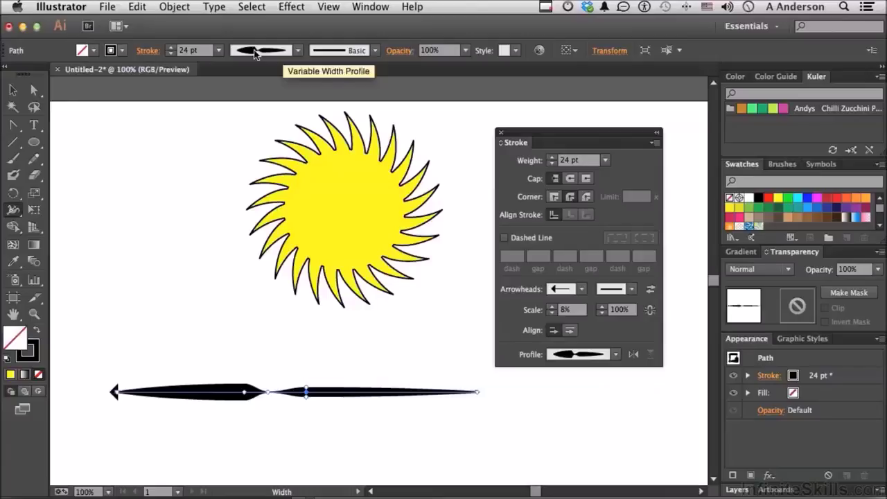
# Try Width Profile 2 on the arrow line, and apply the preset that widens gradually from the arrowhead to a bulge near the other end.
pyautogui.click(616, 354)
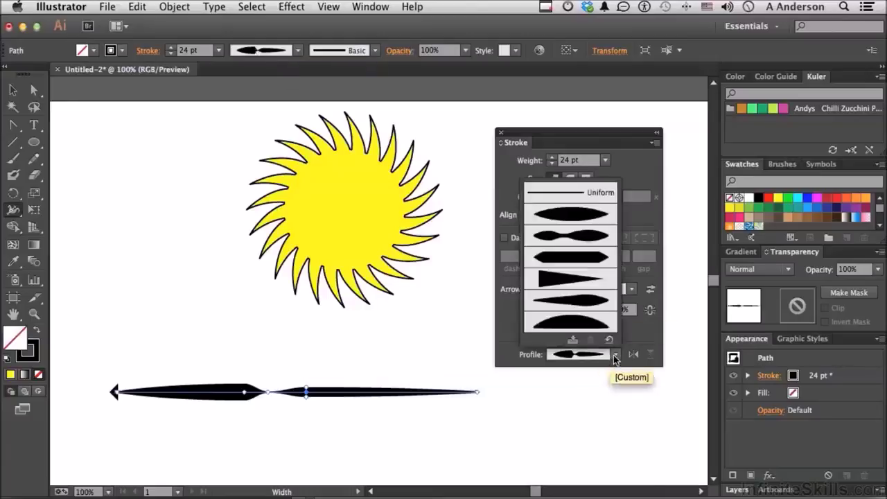
pyautogui.click(565, 236)
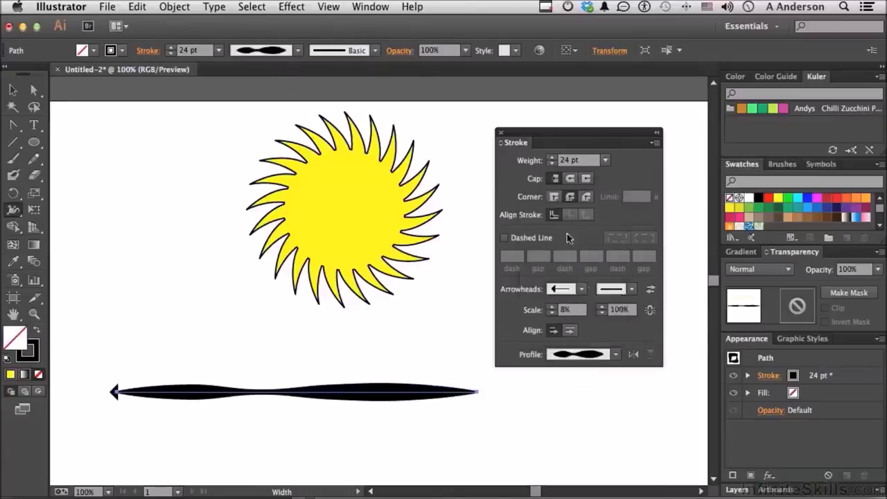
pyautogui.click(616, 354)
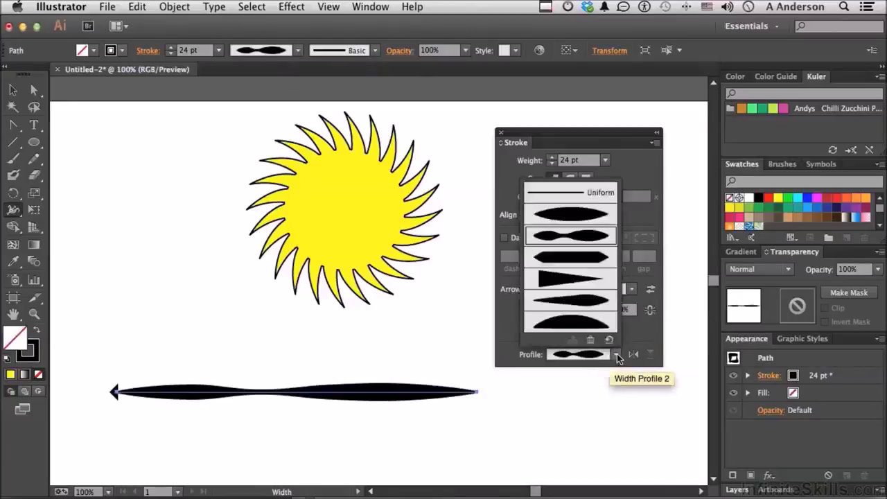
pyautogui.click(581, 308)
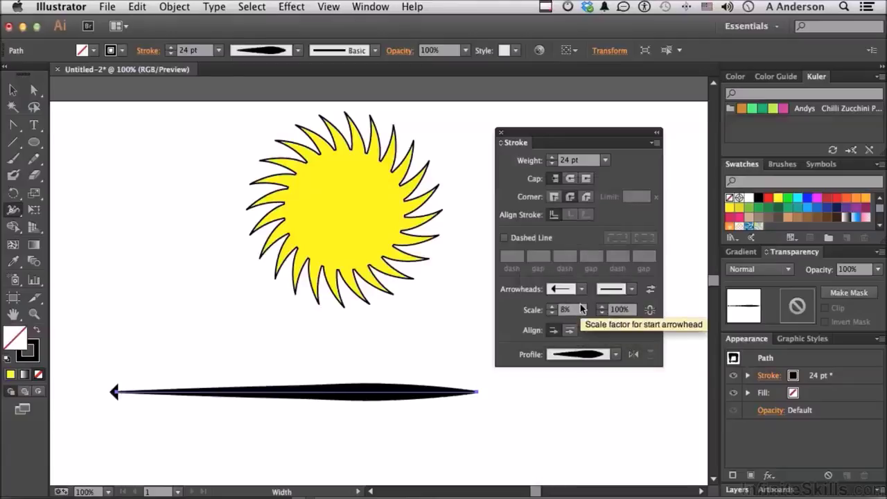